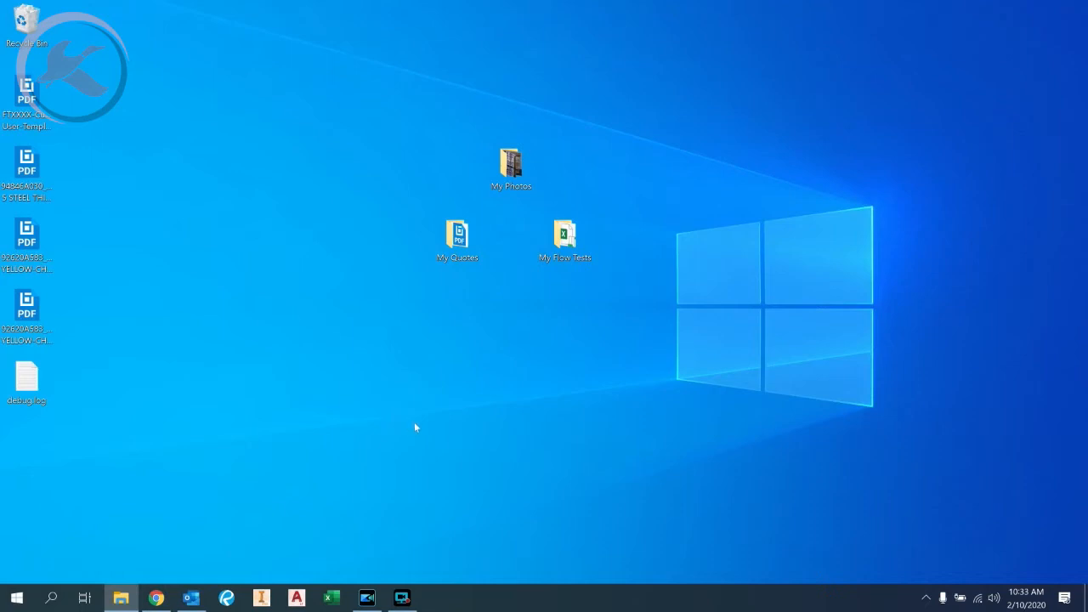
Open FTXXXX-Customer-End User-Template.xlsm from the My Flow Tests folder and save it as FTXXXX-Mallard Mf Sterling Plant
double_click(566, 248)
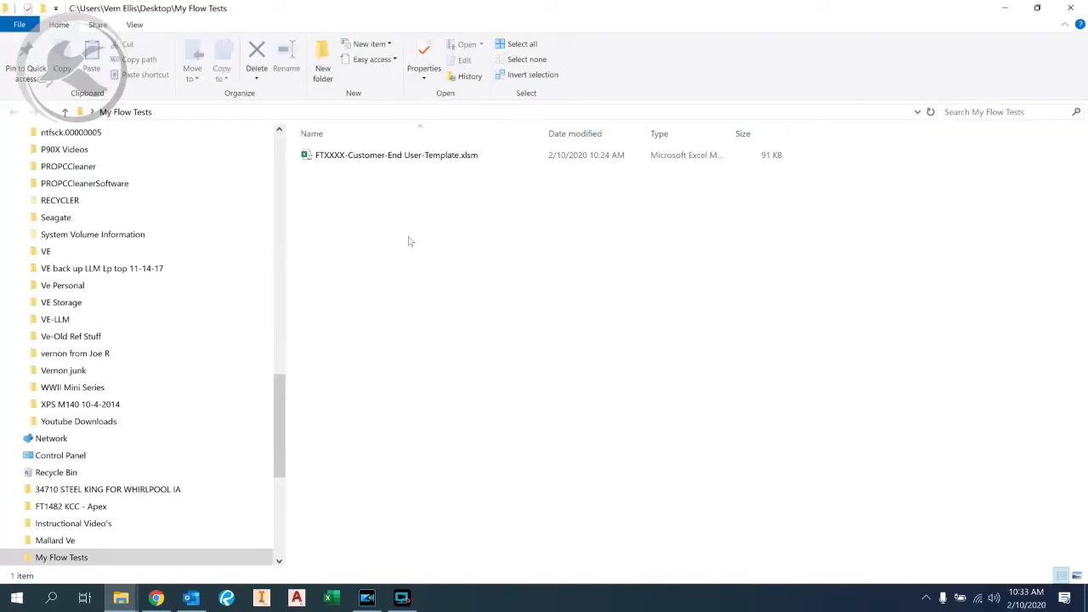
double_click(352, 158)
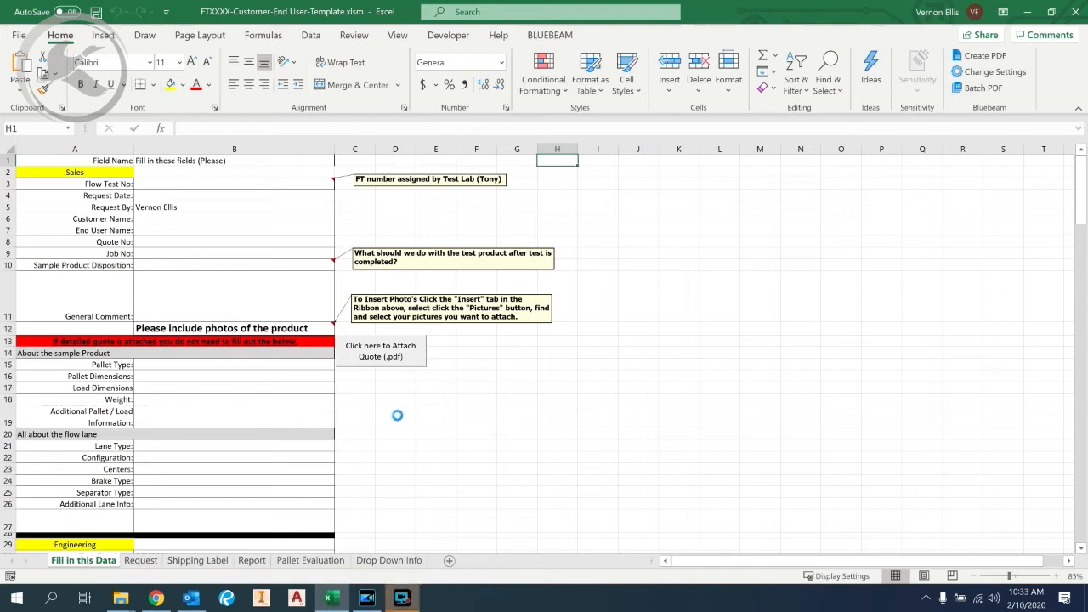
key(F12)
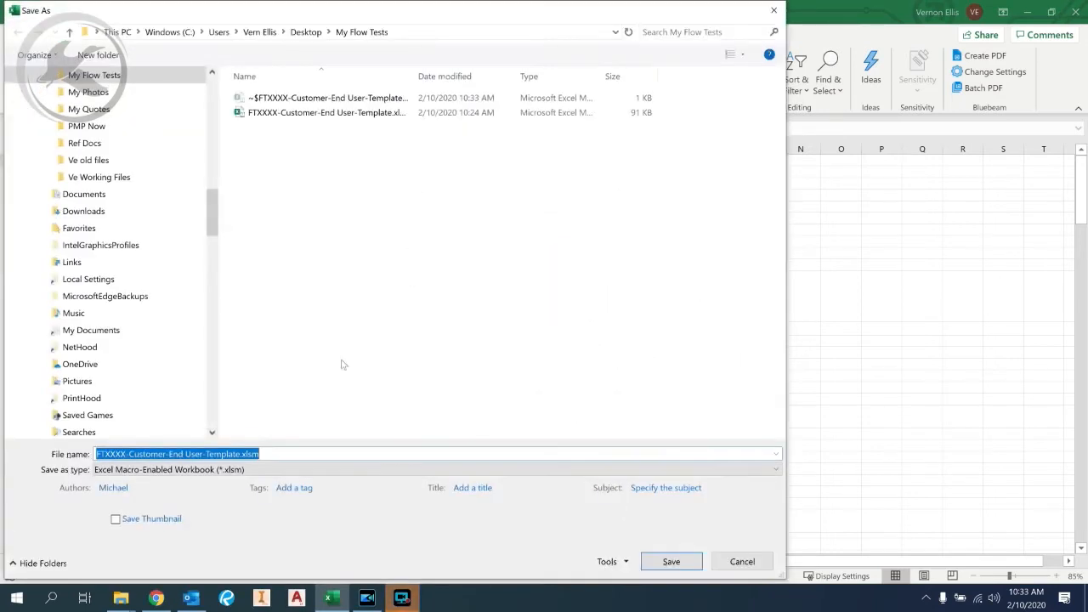
drag(128, 454, 260, 454)
text(Malla)
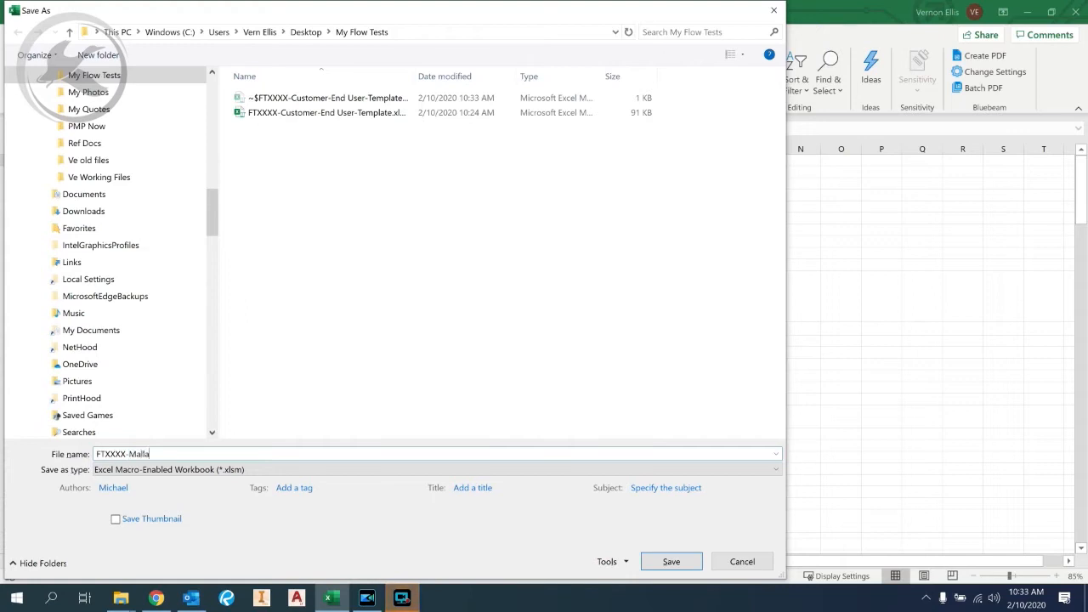
text(rd Mf Sterl)
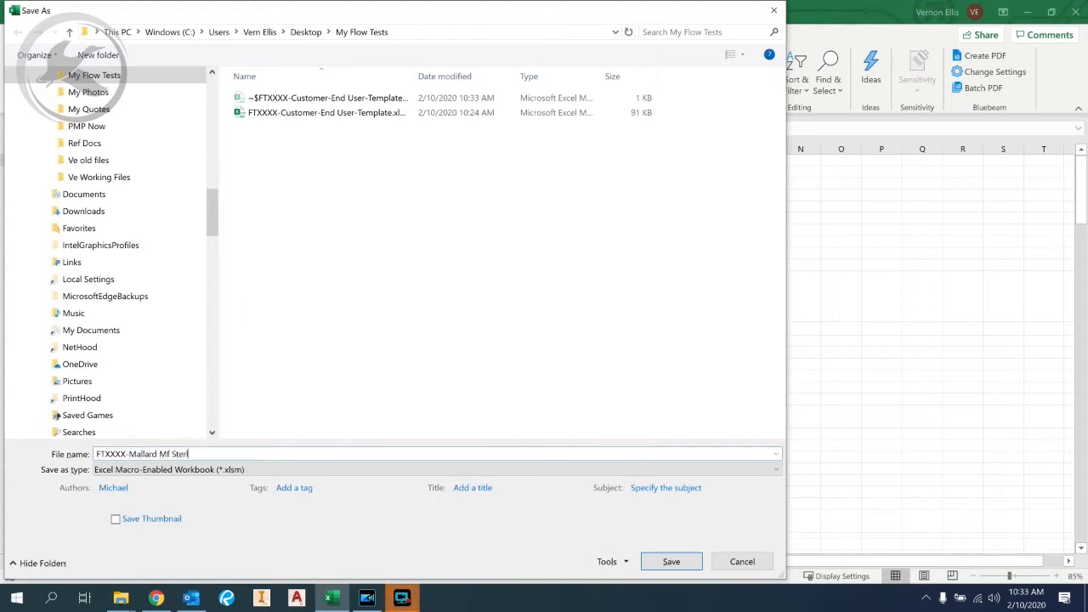
text(ing Plant)
key(Return)
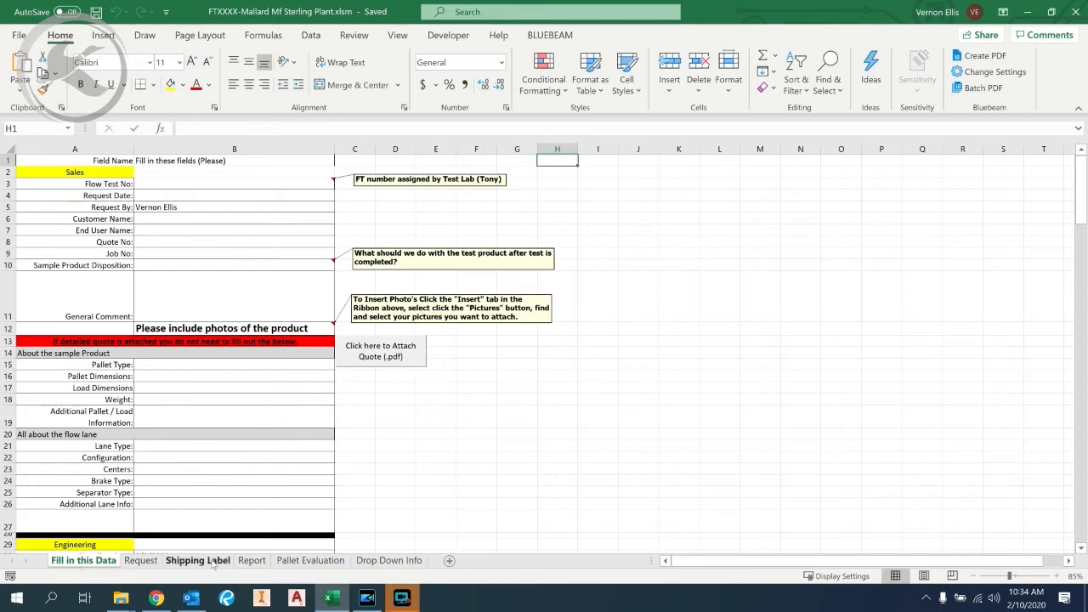
Review the Request, Shipping Label, Report, Pallet Evaluation and Drop Down Info sheets of the workbook
click(138, 562)
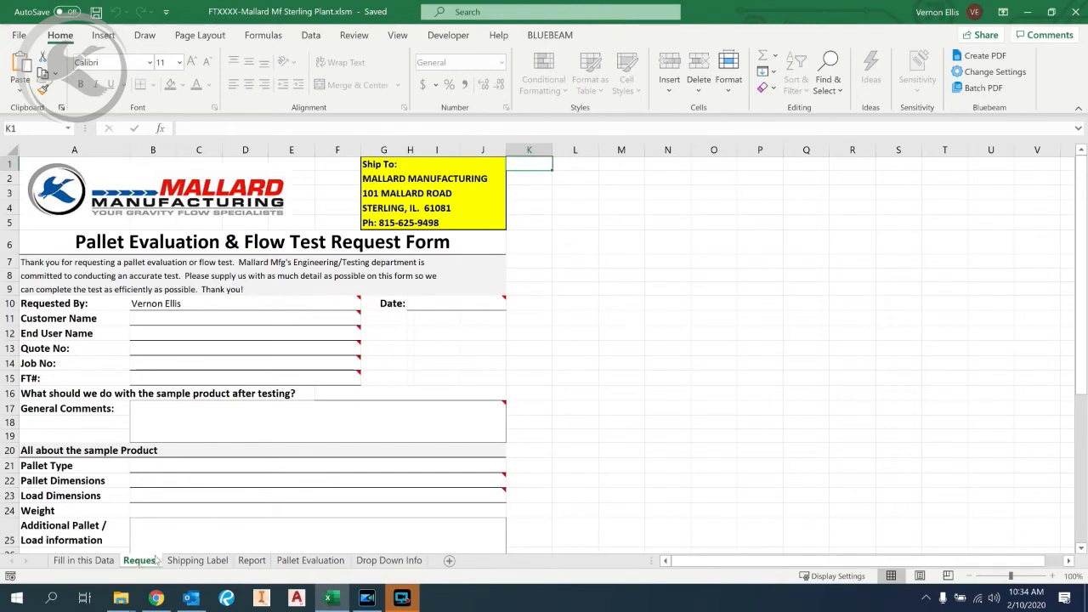
click(175, 561)
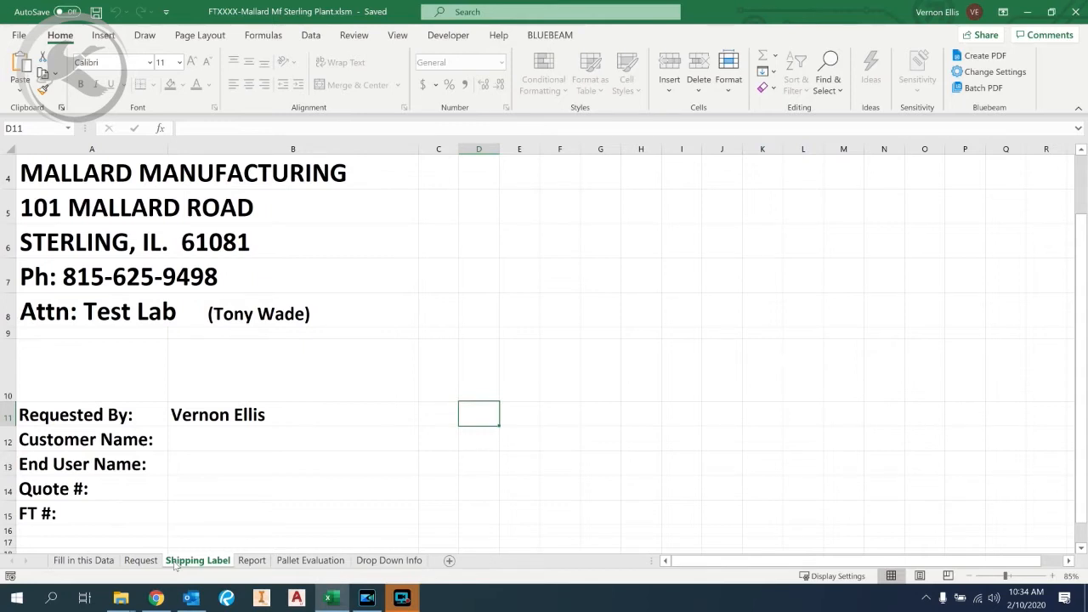
click(264, 565)
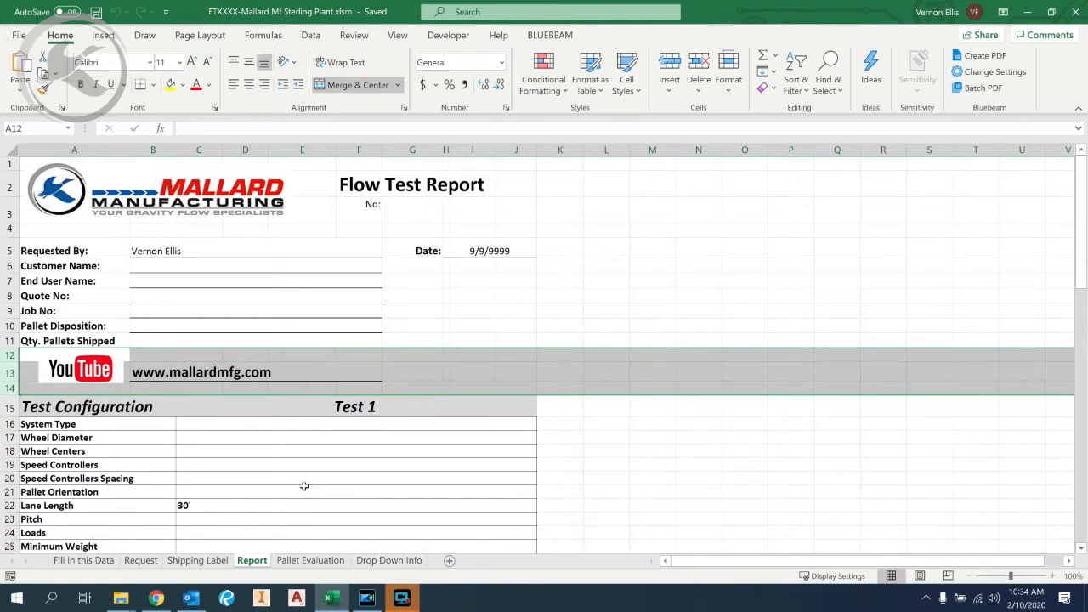
click(309, 562)
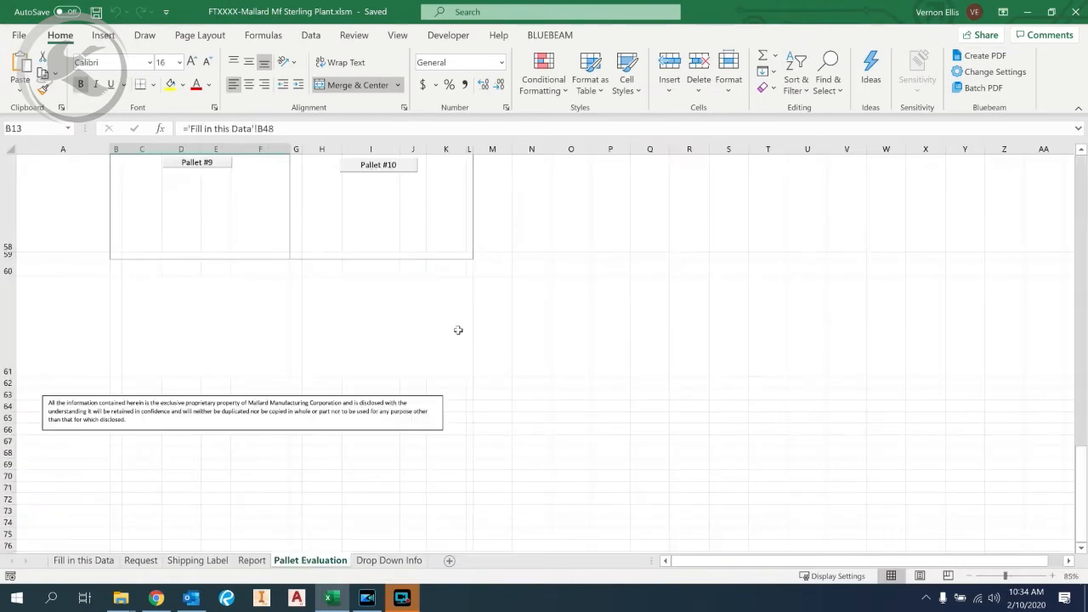
scroll(458, 330, up, 5)
scroll(457, 330, up, 4)
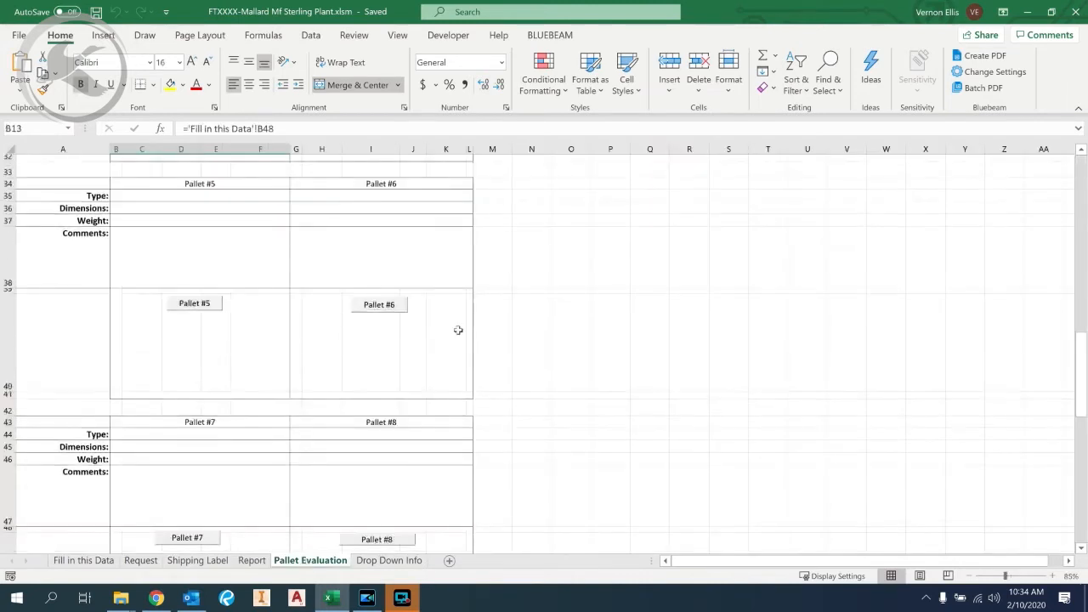
scroll(458, 330, up, 10)
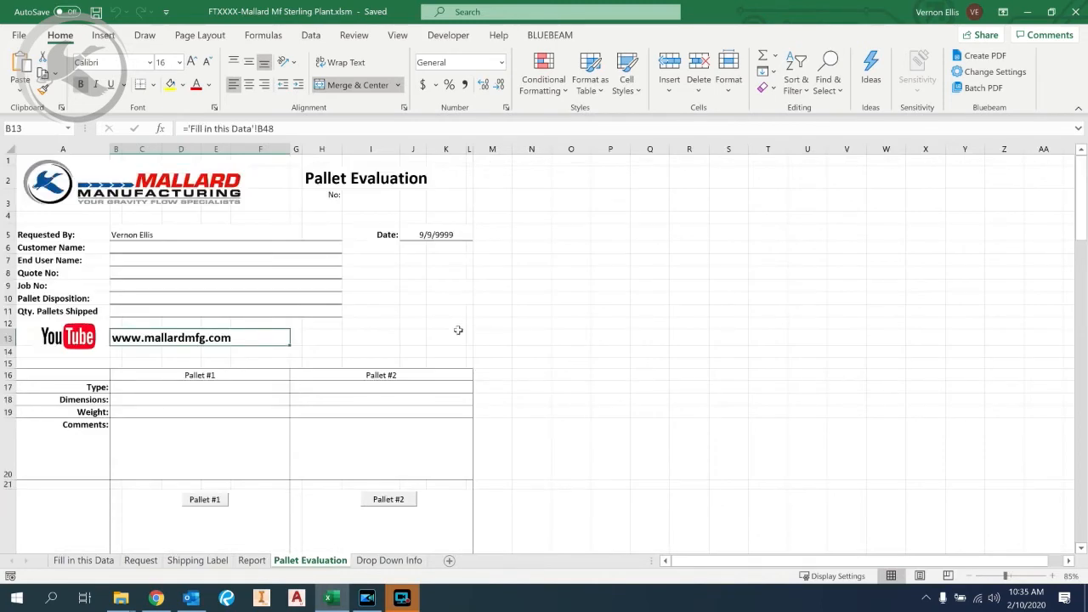
click(407, 566)
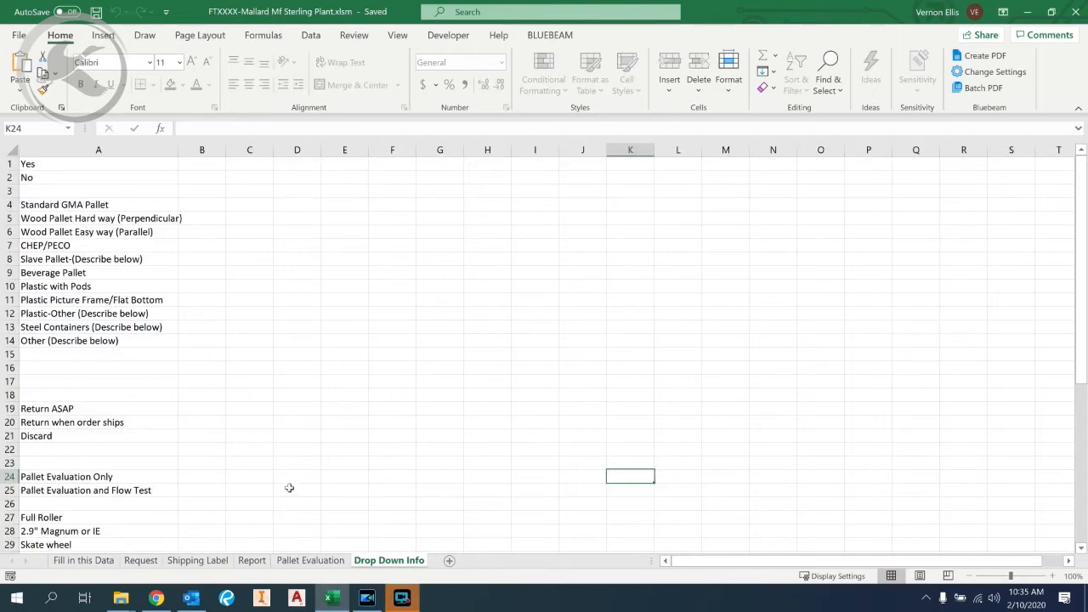
Return to the Fill in this Data sheet and examine the choices offered for Pallet Type
click(85, 561)
click(274, 364)
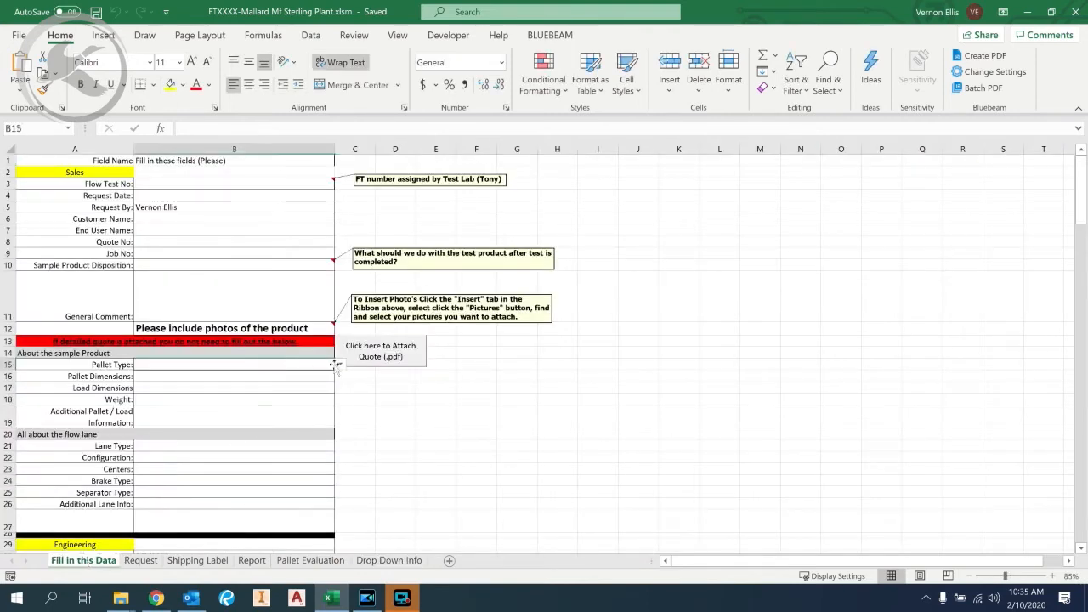
click(340, 364)
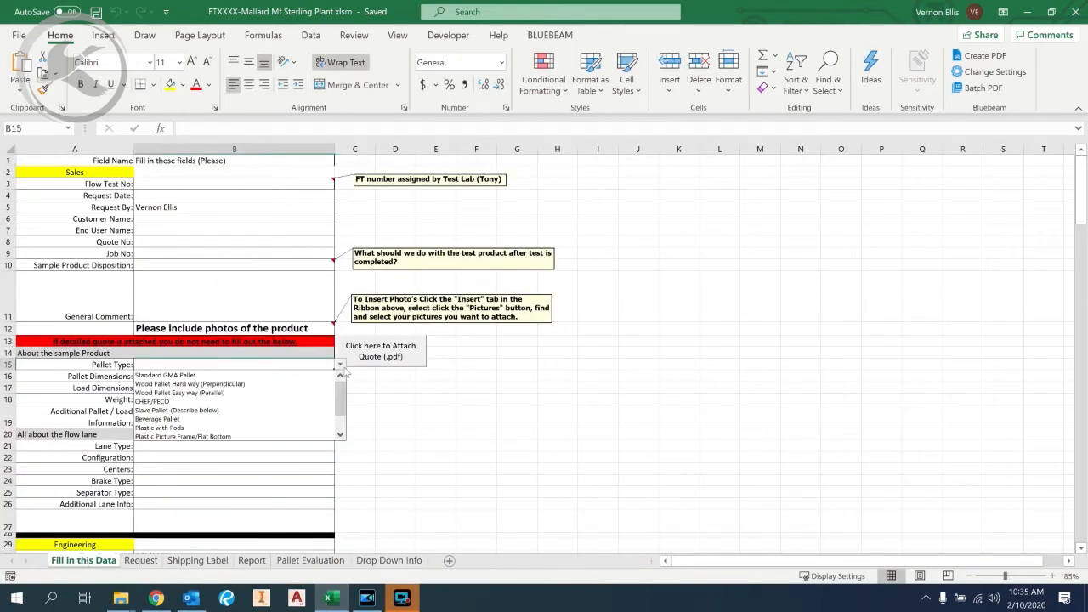
key(Escape)
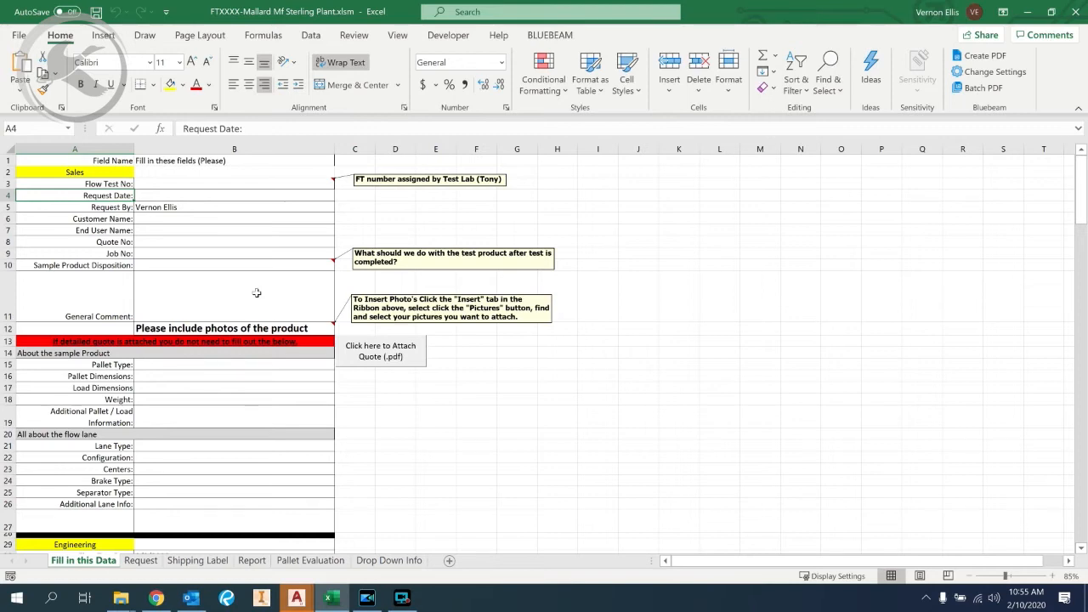
Enter the current date, 2/10/2020, as the Request Date and keep the existing Request By entry
click(246, 198)
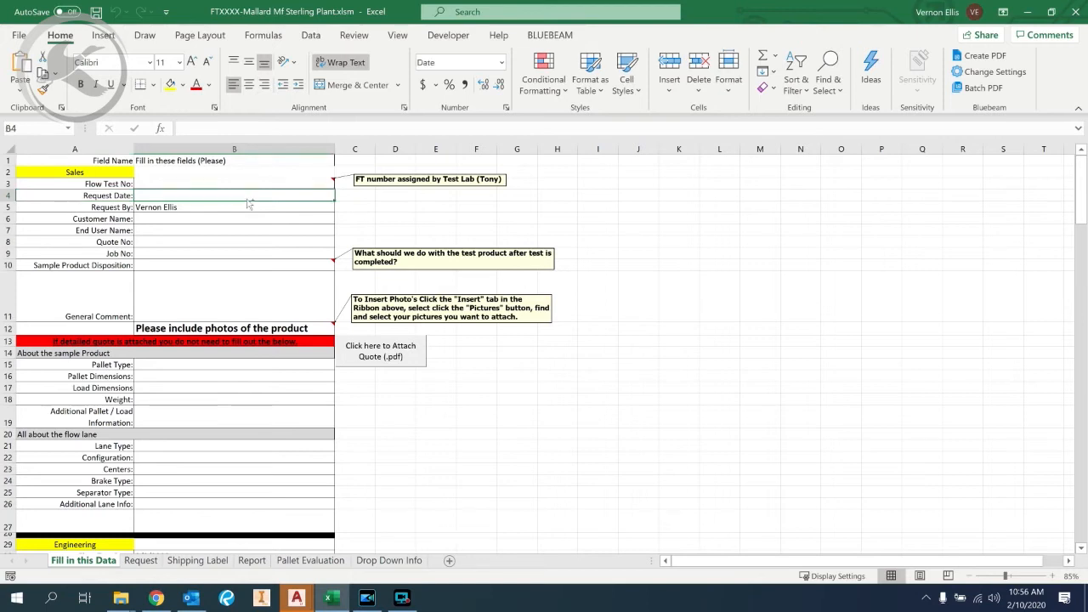
key(ctrl+semicolon)
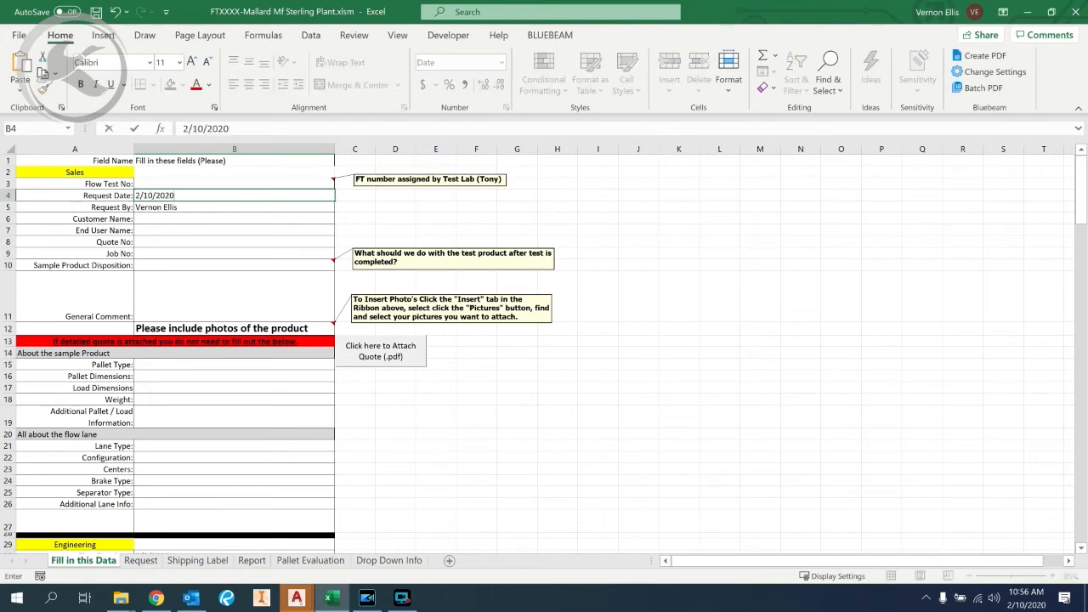
key(Return)
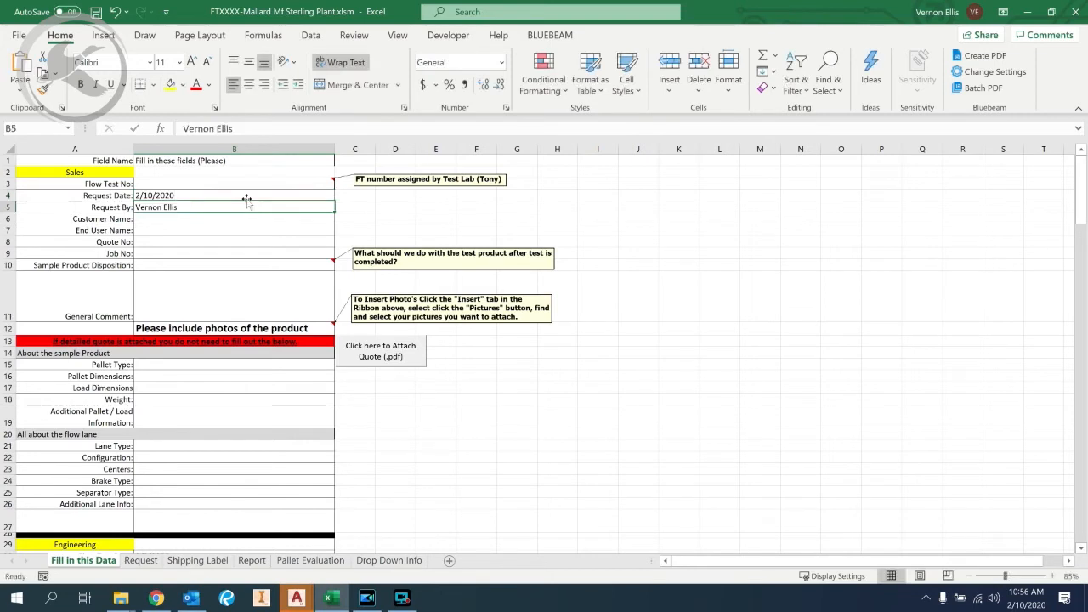
key(Return)
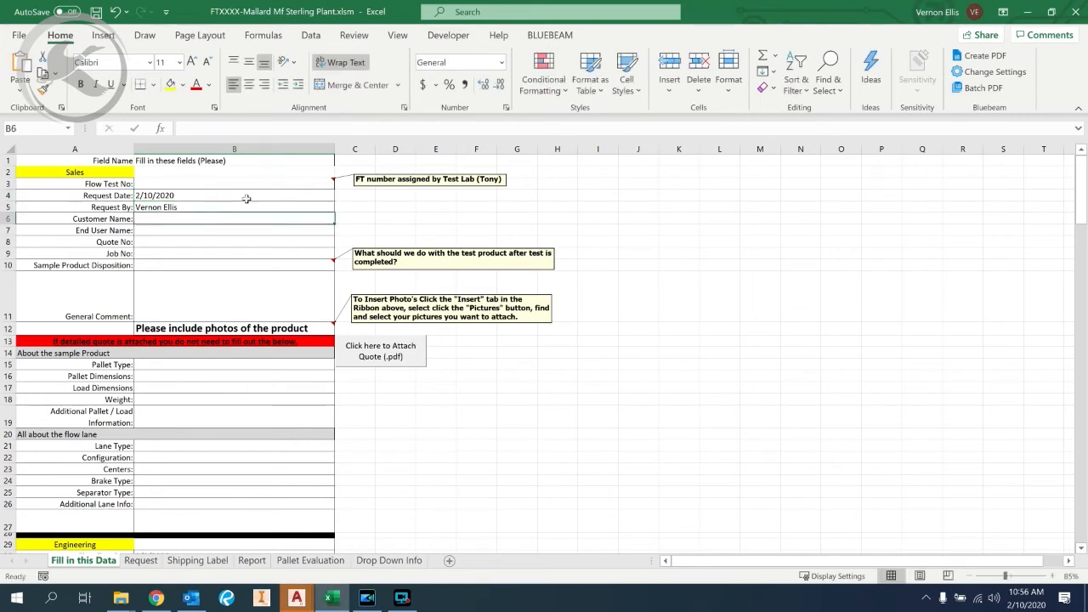
Fill in Mallard Mfg as the Customer Name and Sterling Plant as the End User Name
text(Mallar)
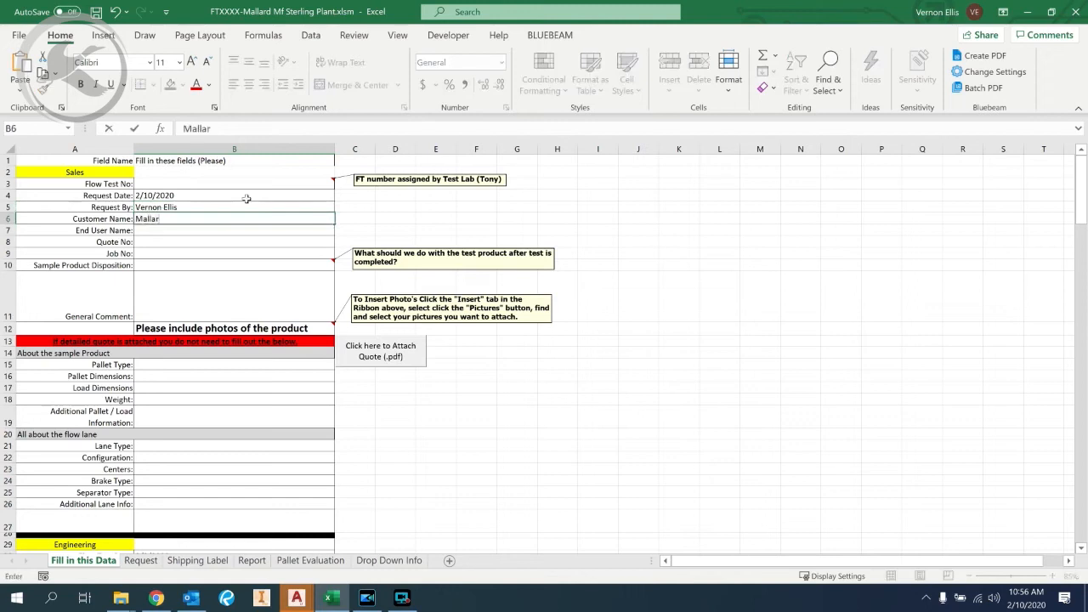
text(d Mfg)
key(Return)
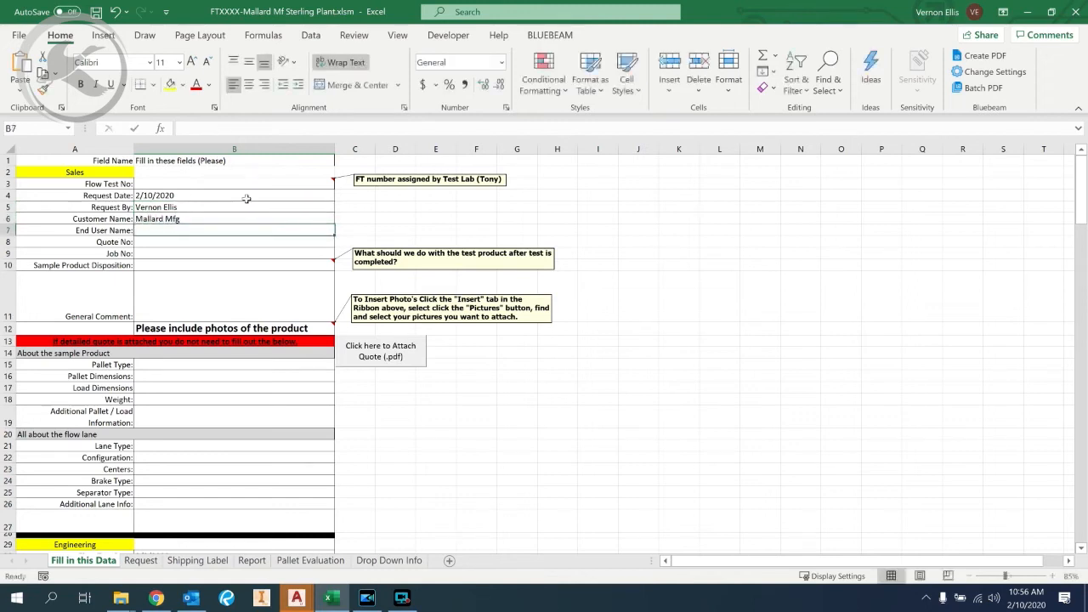
text(Sterling)
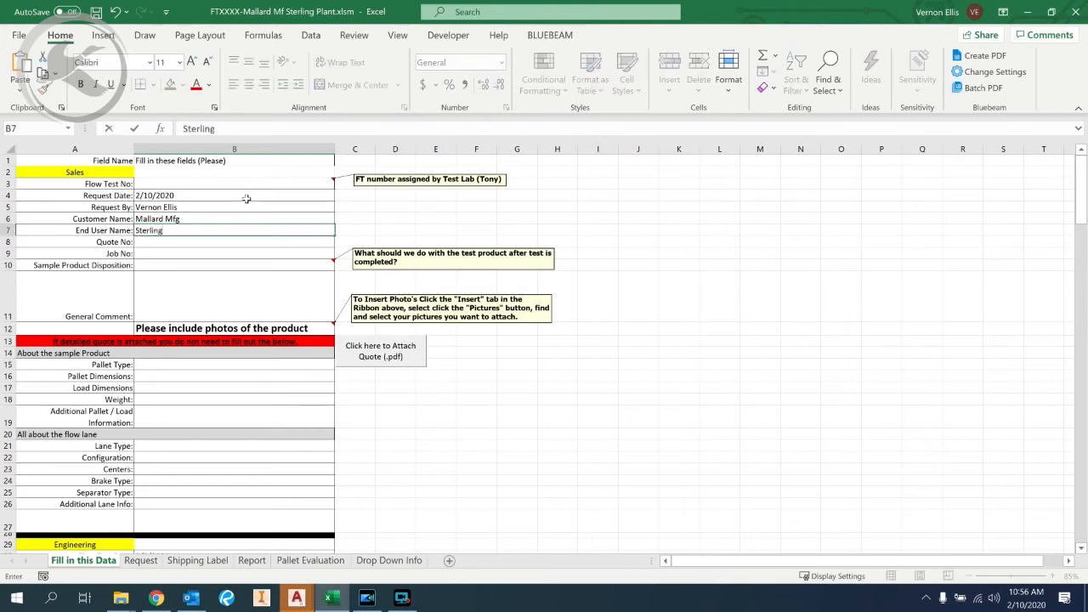
text( Plant)
key(Return)
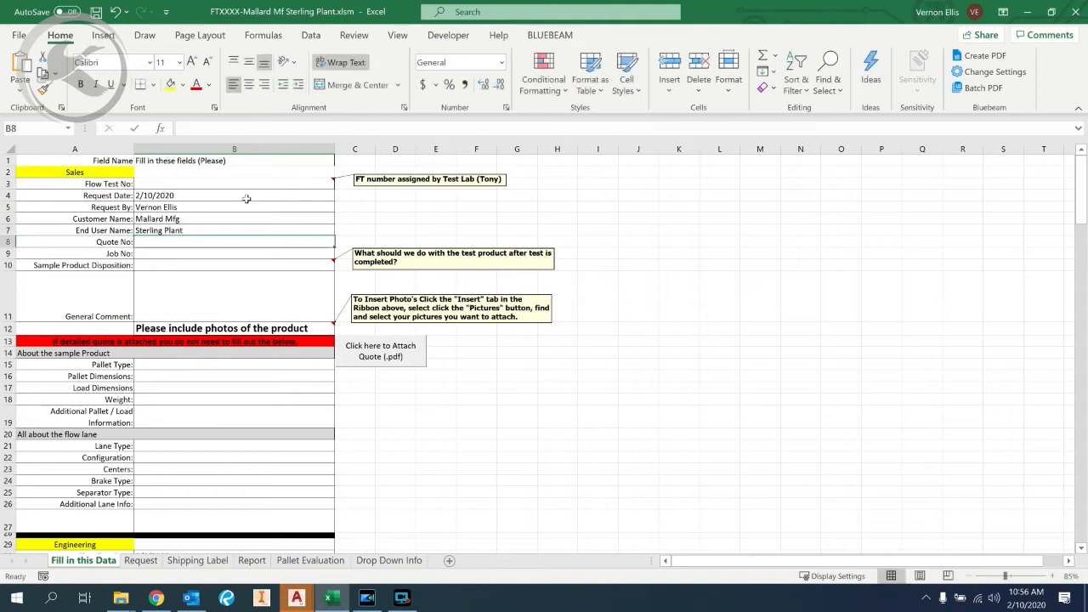
Fill in the quote number and the job number in the Sales section
text(Quote)
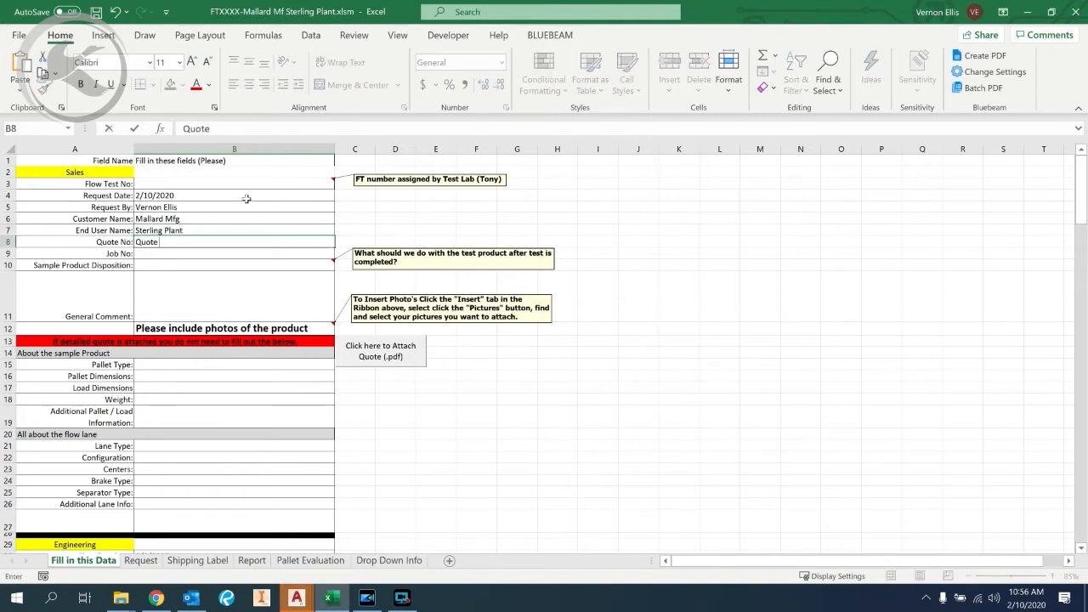
text( 123)
key(Return)
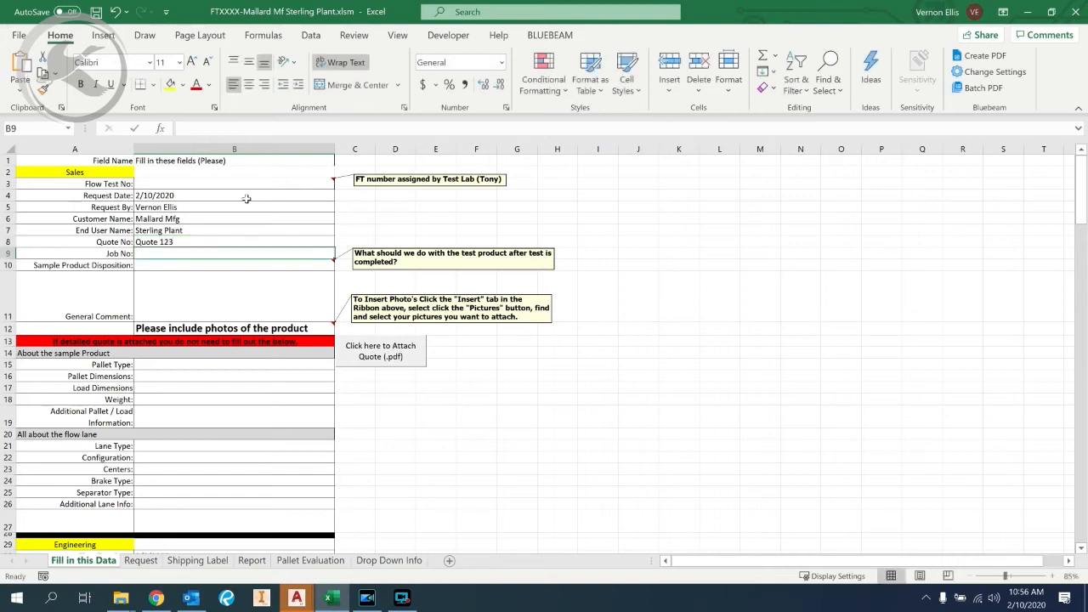
text(34)
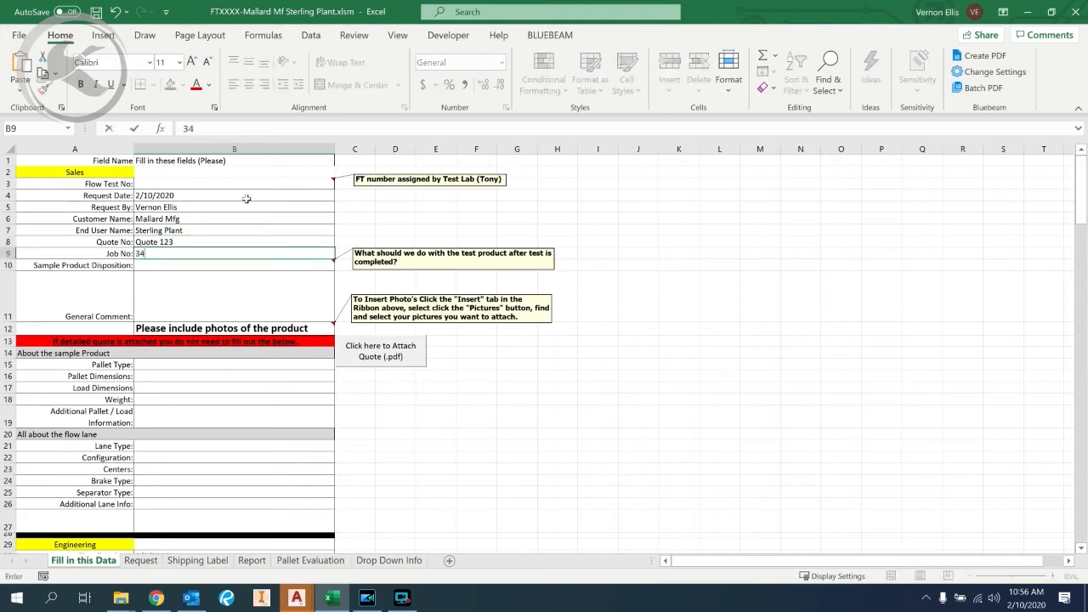
text(999)
key(Return)
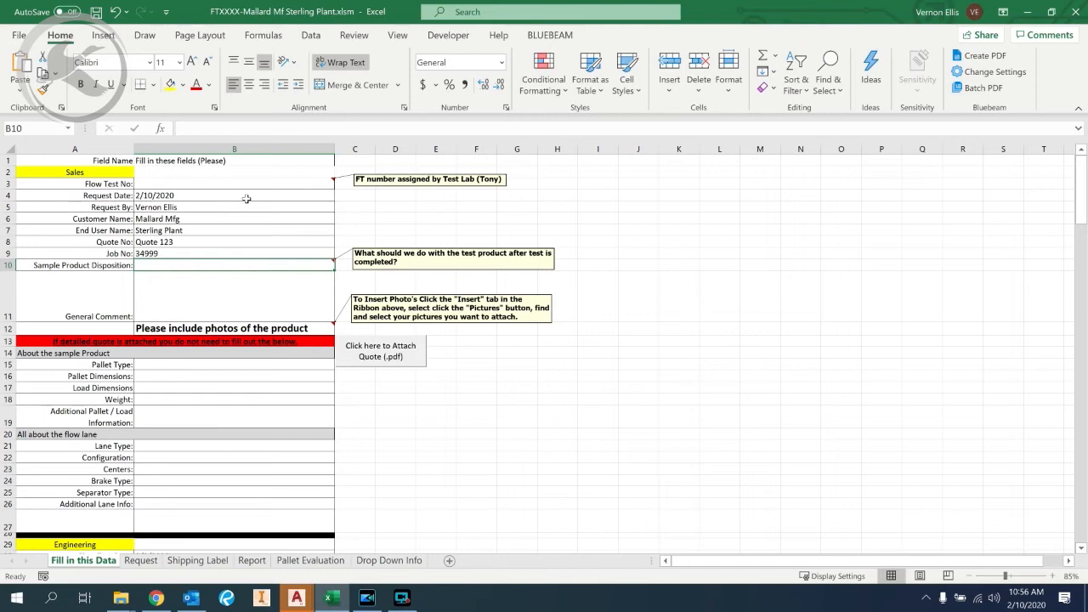
Set the Sample Product Disposition to "Return with the order"
text(Return)
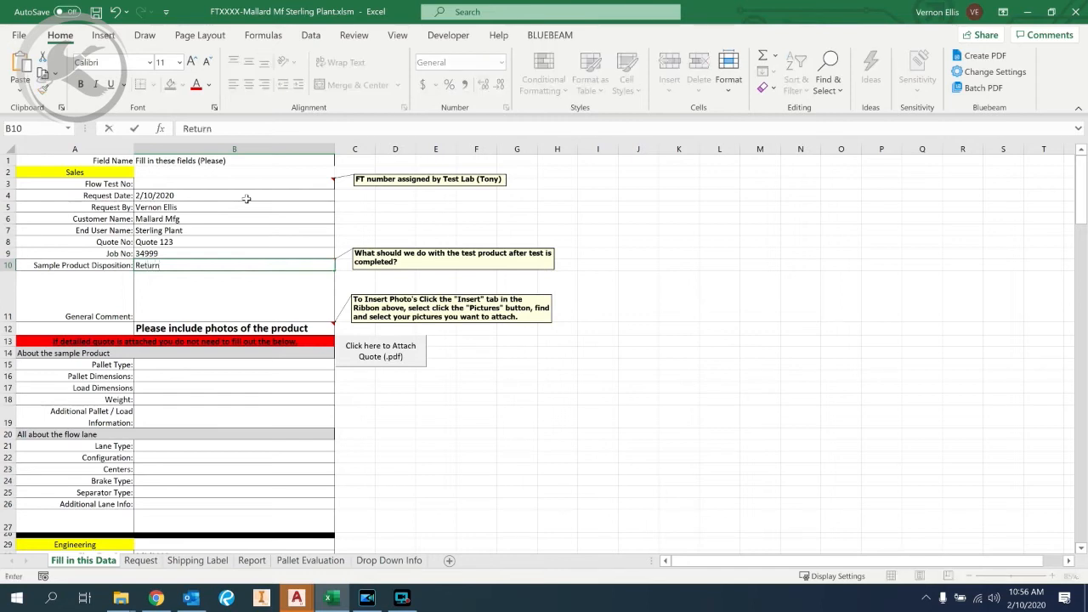
text( with the order)
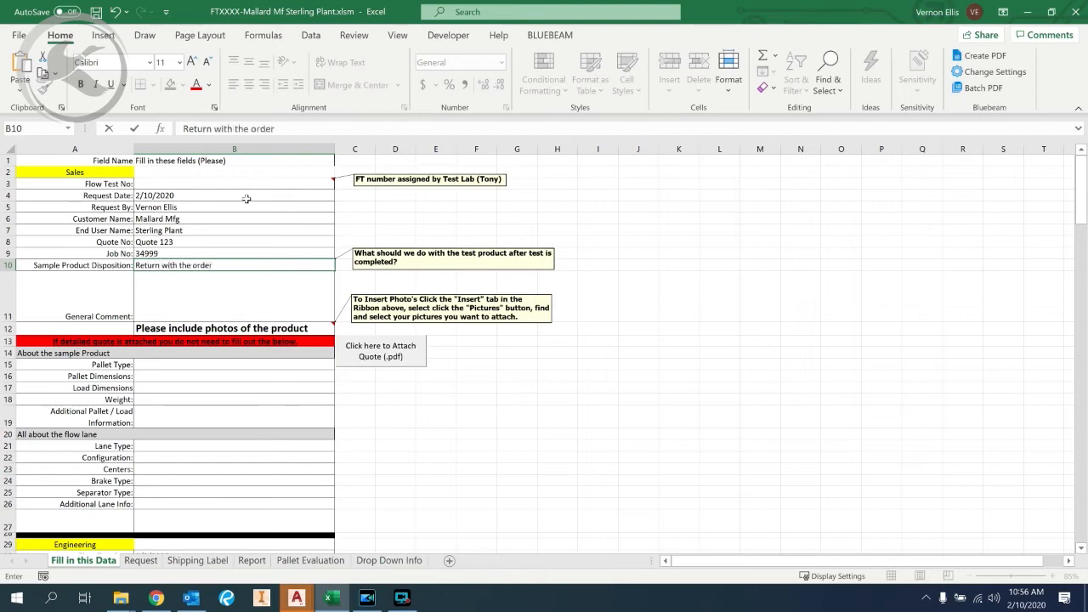
click(226, 306)
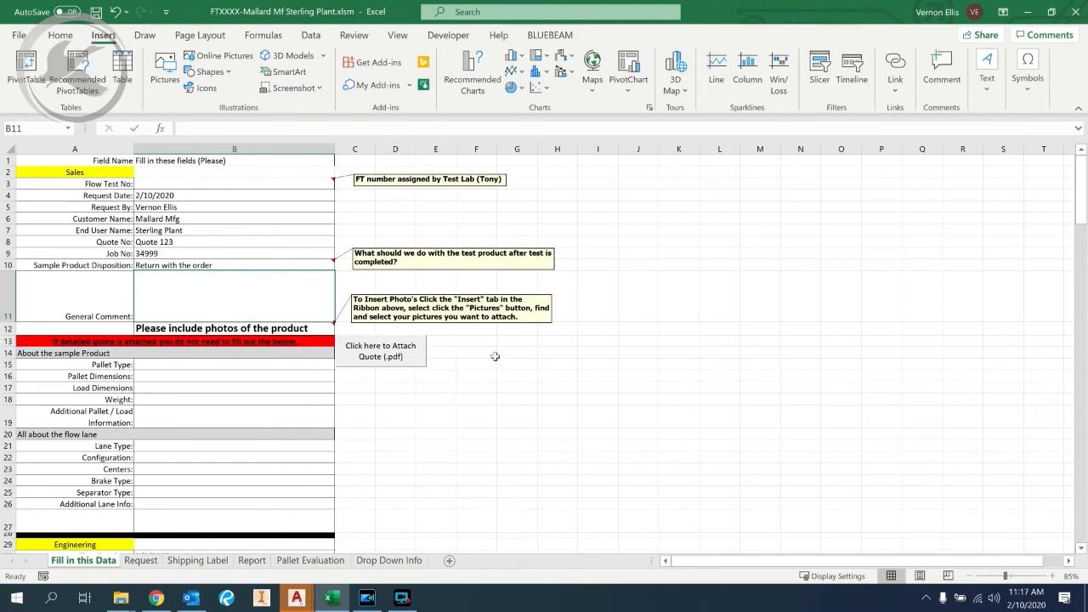
Insert the photo IMG_2776.jpg from the Desktop's My Photos folder at cell H13, beside the form
click(556, 343)
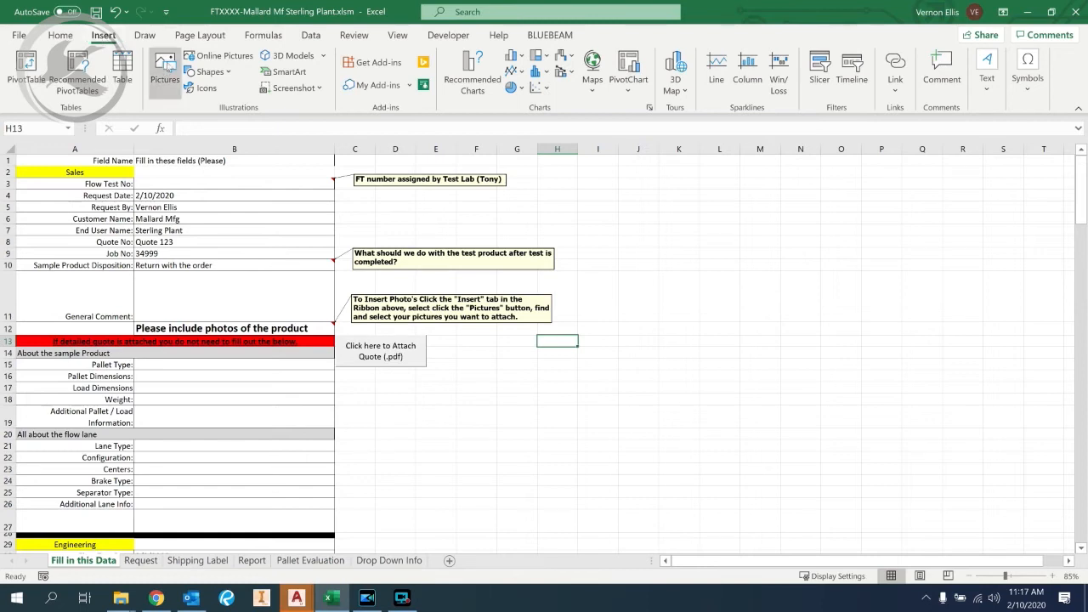
click(167, 73)
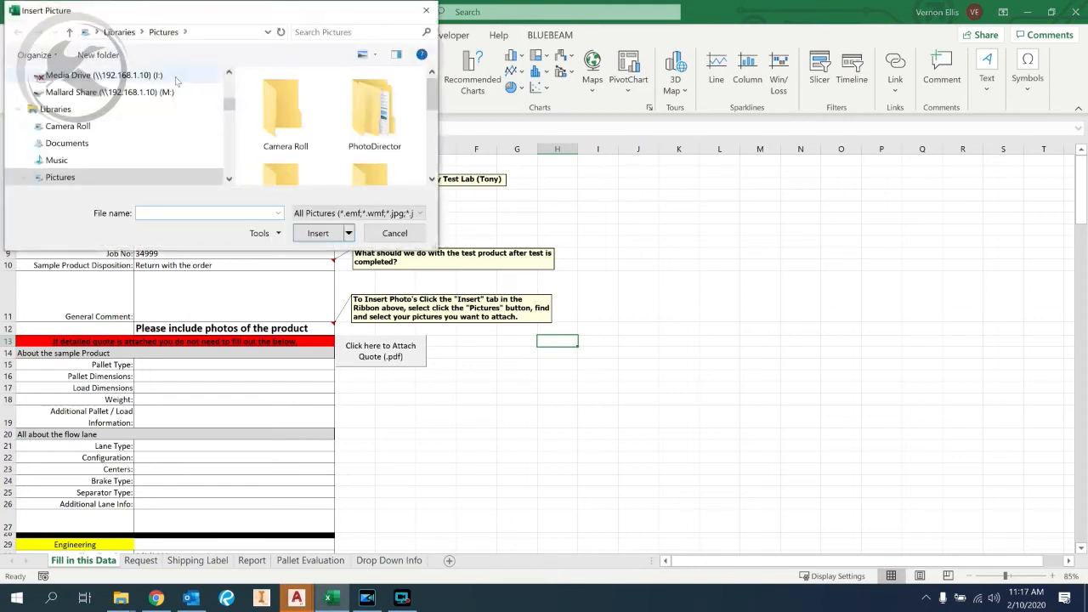
drag(230, 106, 238, 85)
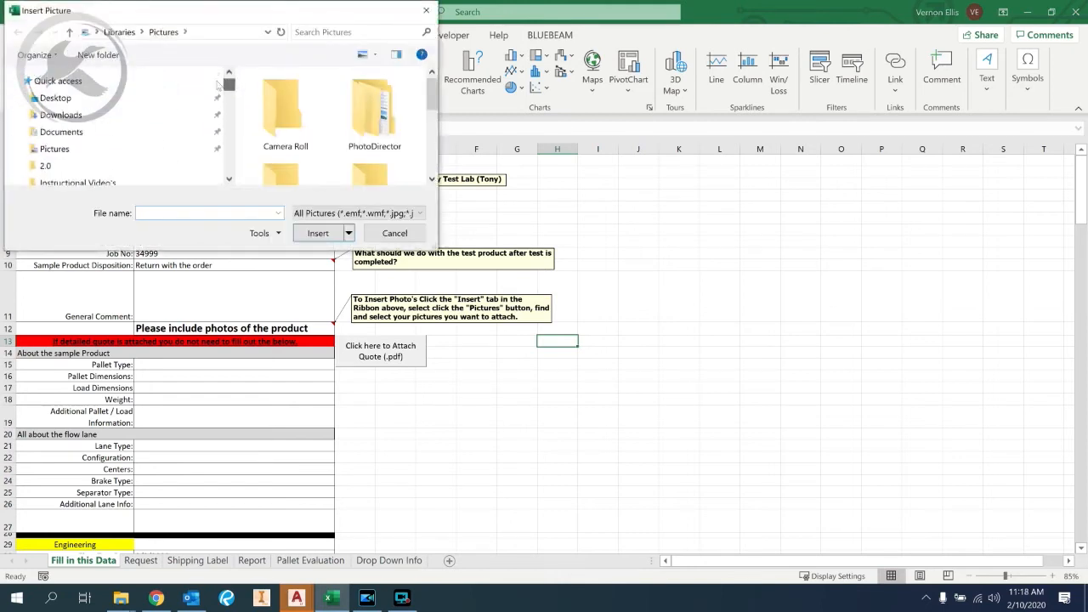
click(75, 99)
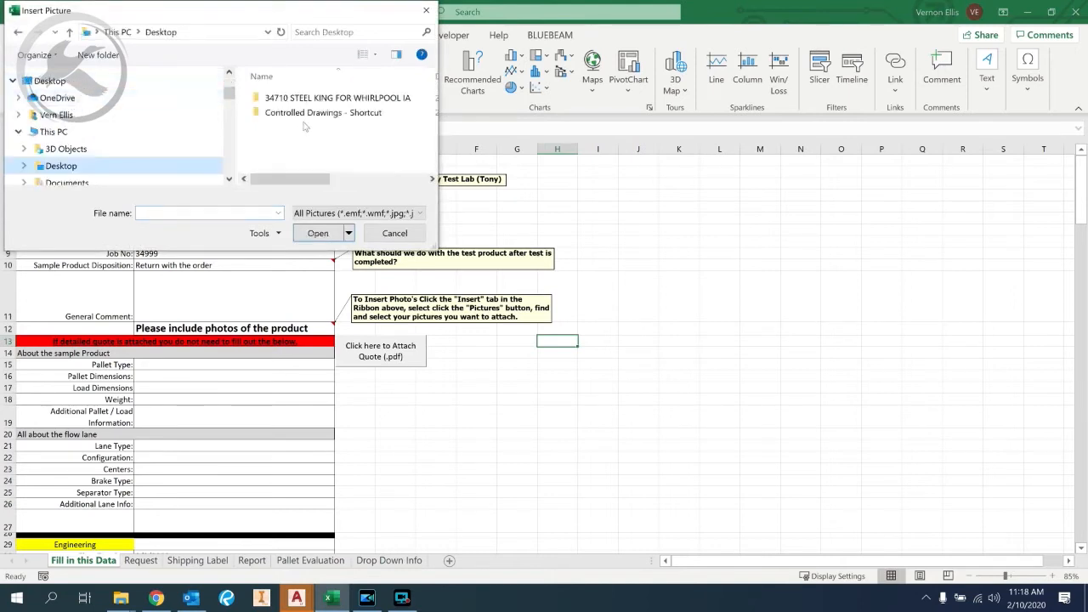
double_click(287, 165)
click(296, 126)
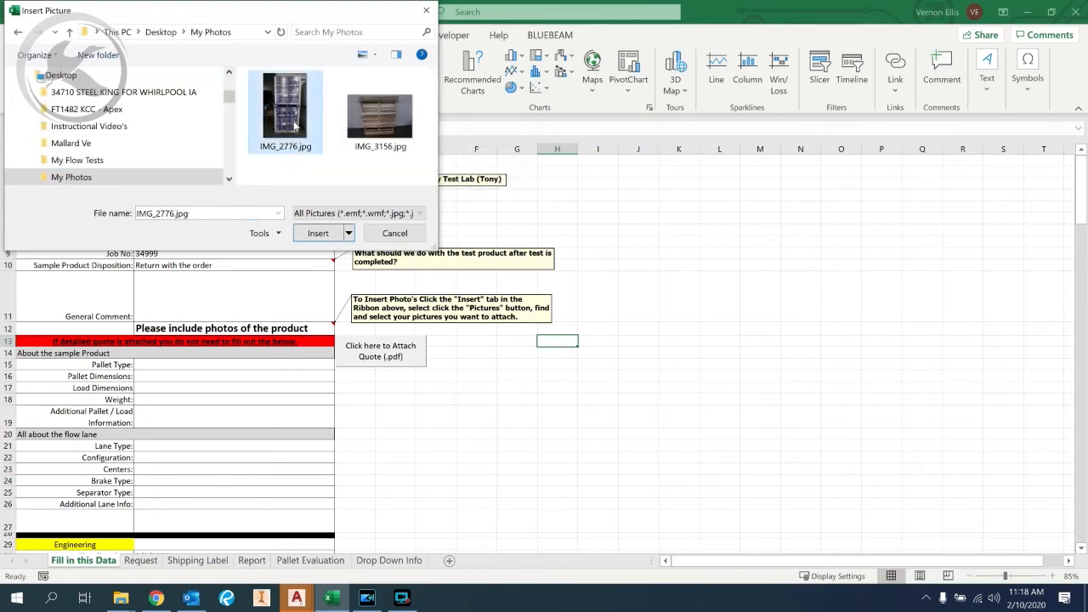
click(314, 235)
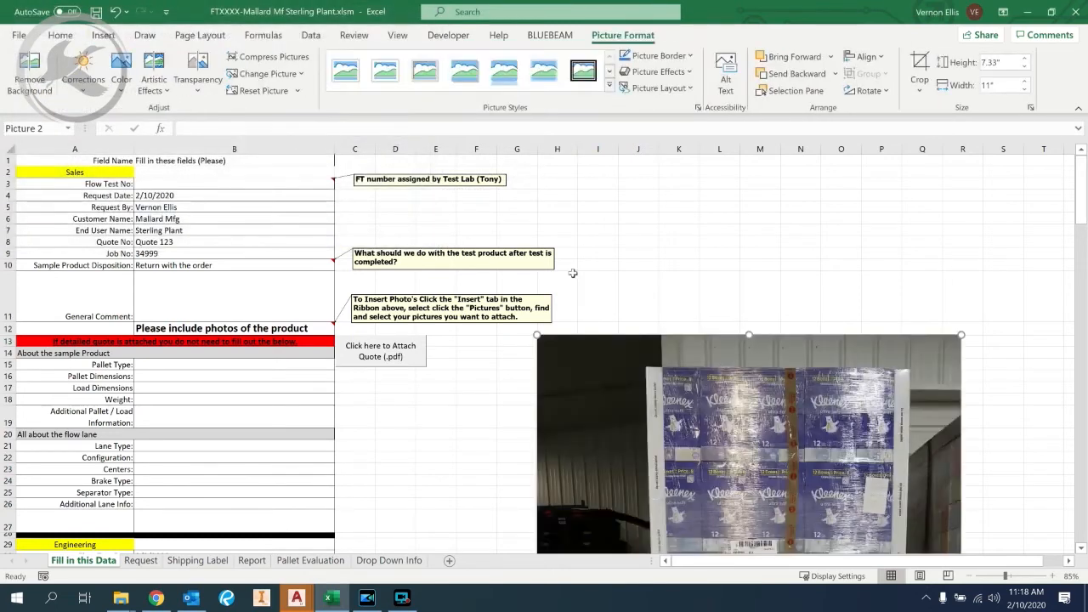
Move the inserted pallet photo farther from the form so that it starts in column J
scroll(649, 284, down, 1)
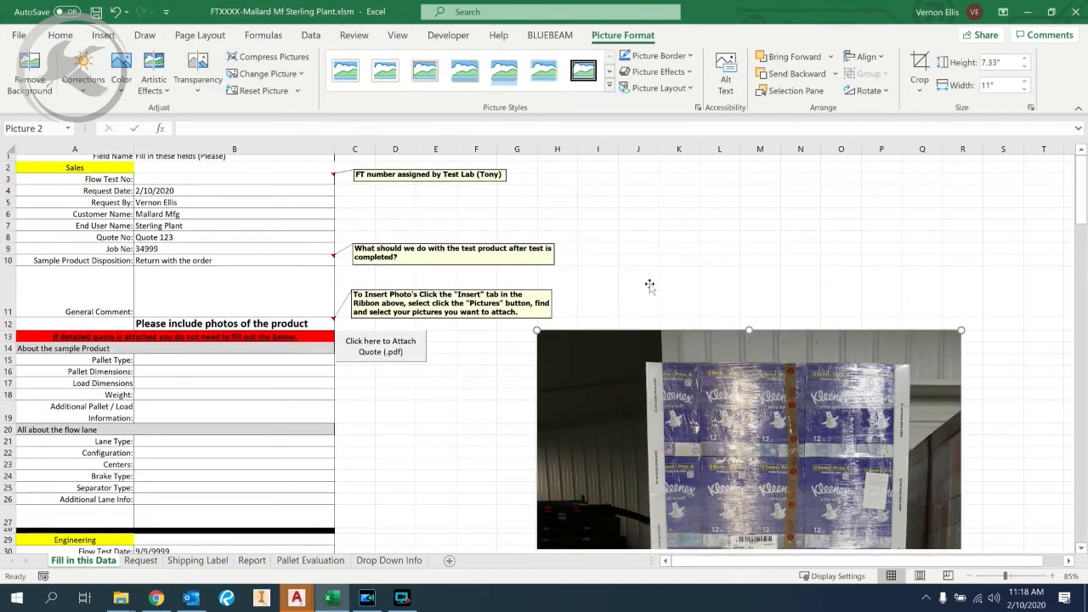
scroll(649, 285, down, 3)
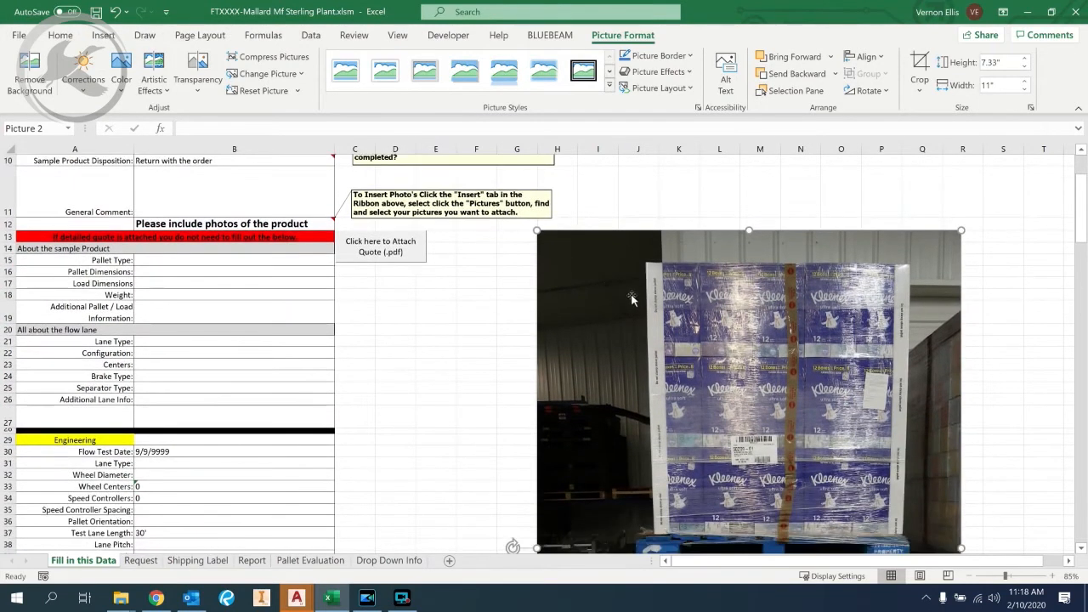
drag(620, 321, 725, 300)
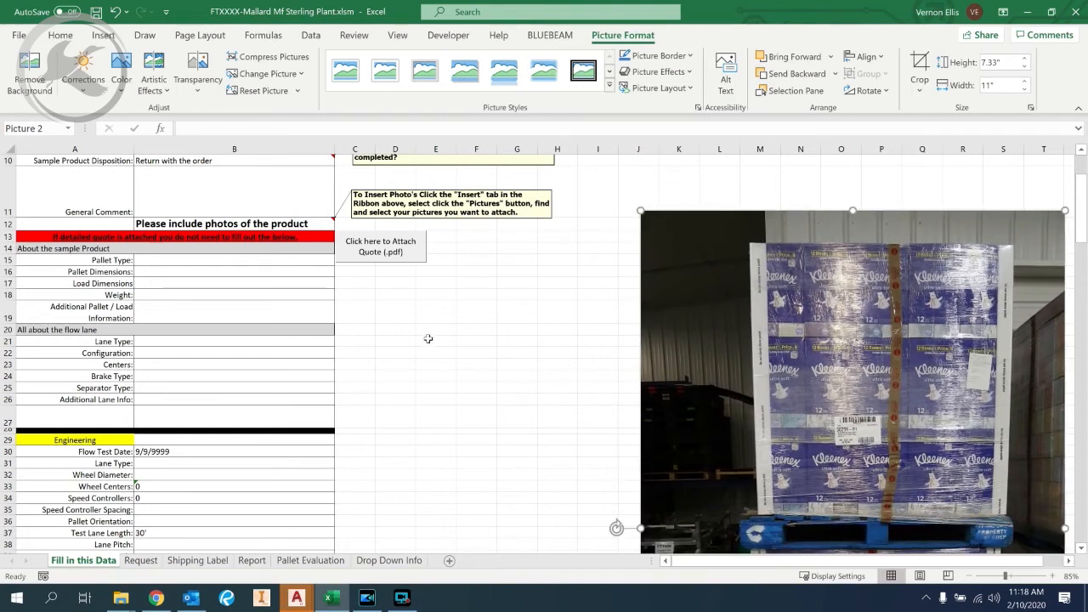
Attach the Steel King wheel push back quote PDF from the My Quotes folder at cell C16, and close its preview
click(359, 273)
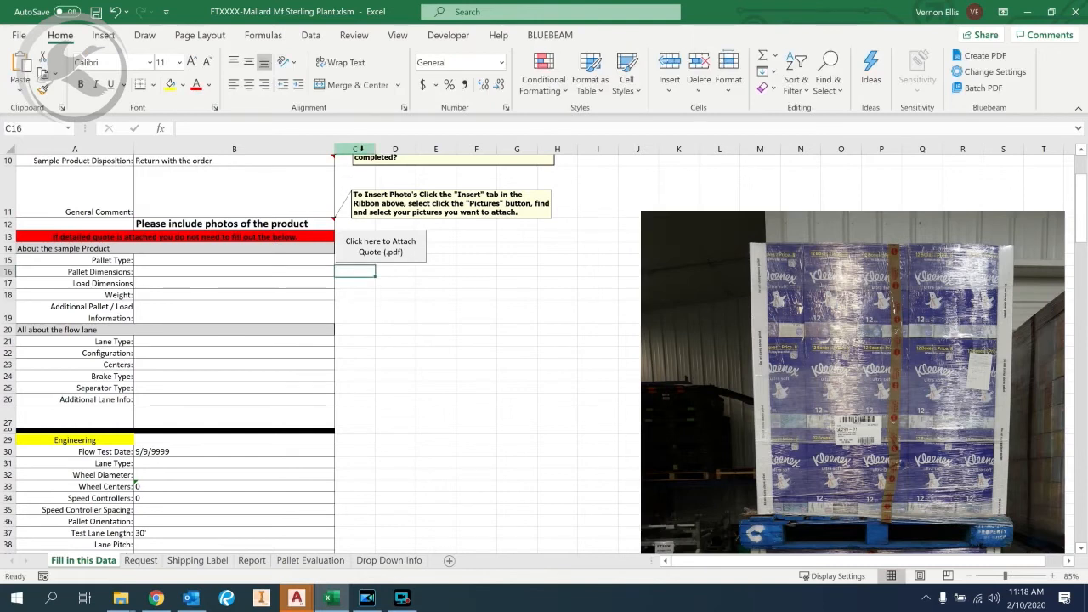
click(402, 250)
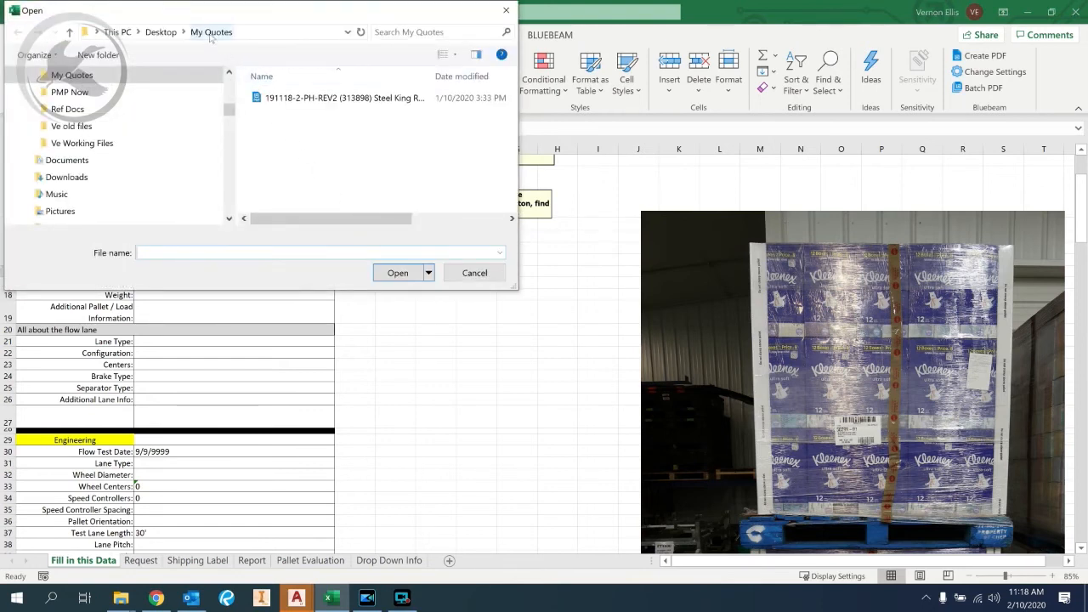
click(269, 99)
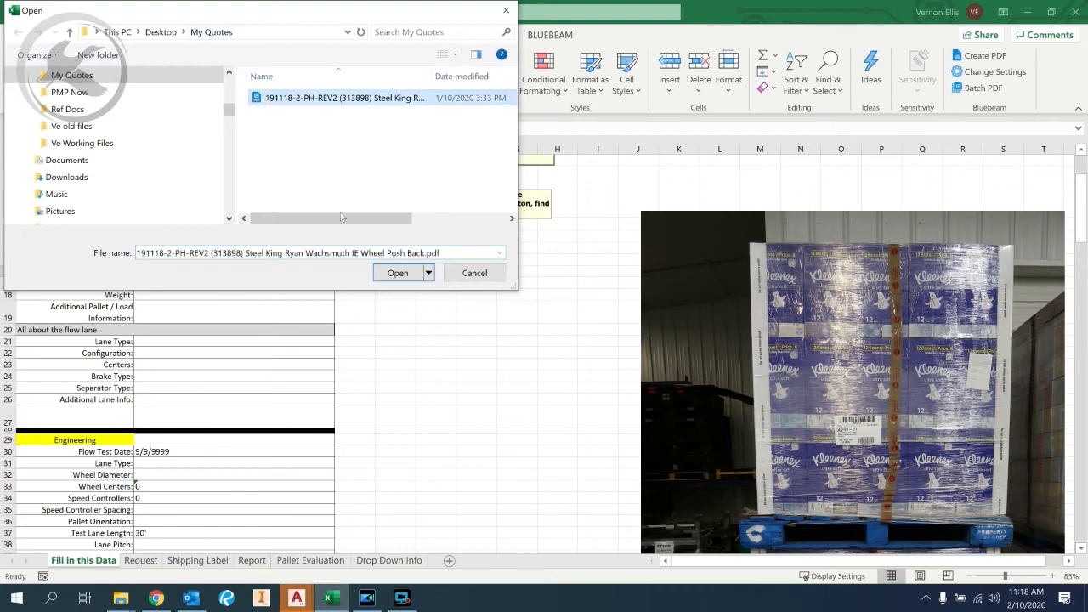
click(396, 274)
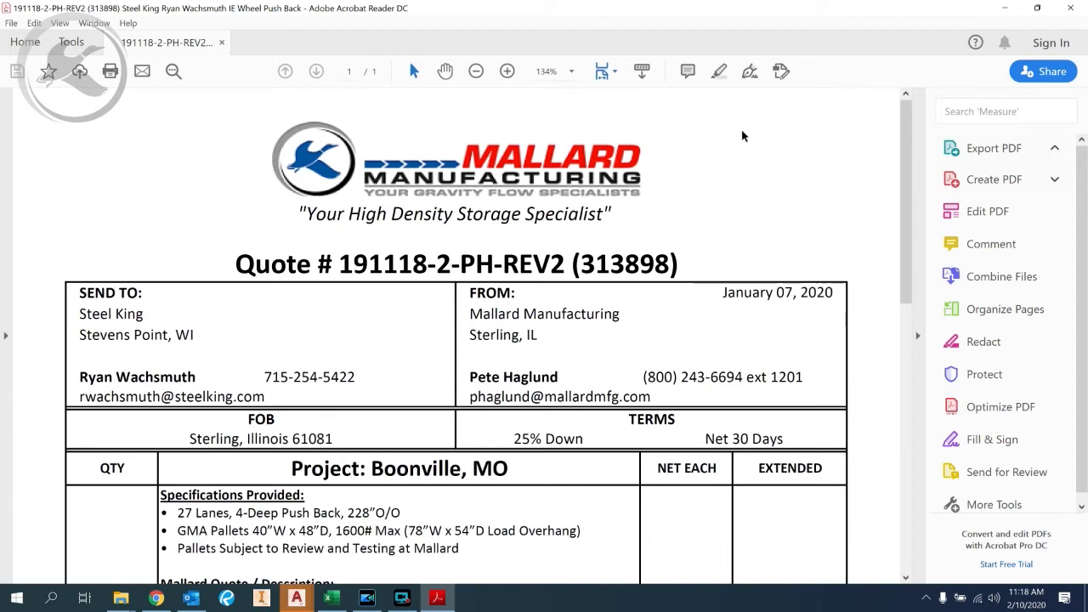
click(1070, 8)
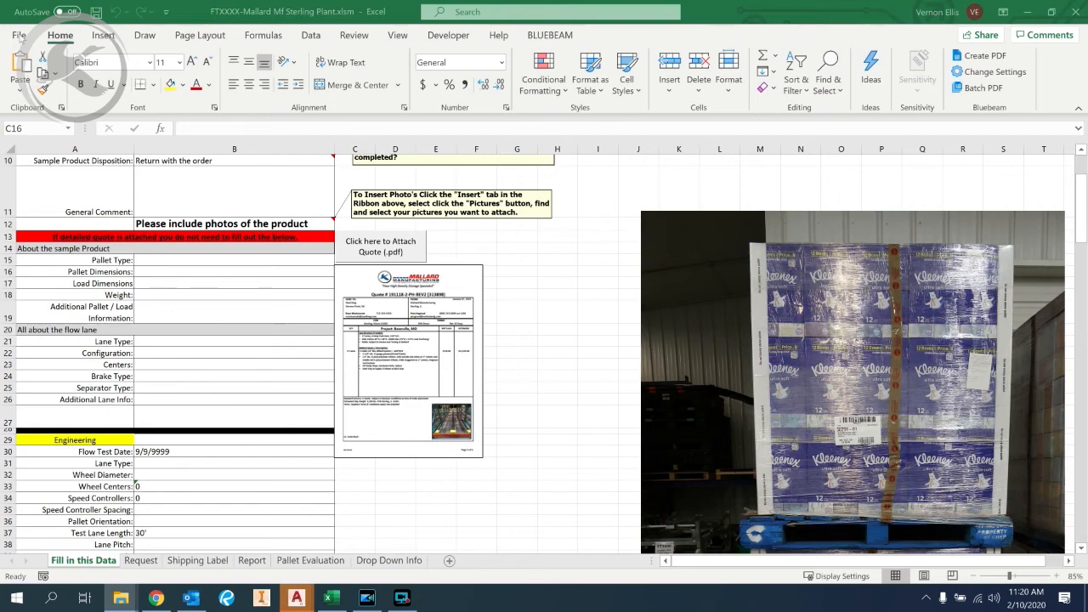
Share the workbook as an Excel attachment by email, addressing it to the test lab contact, and send it
click(18, 35)
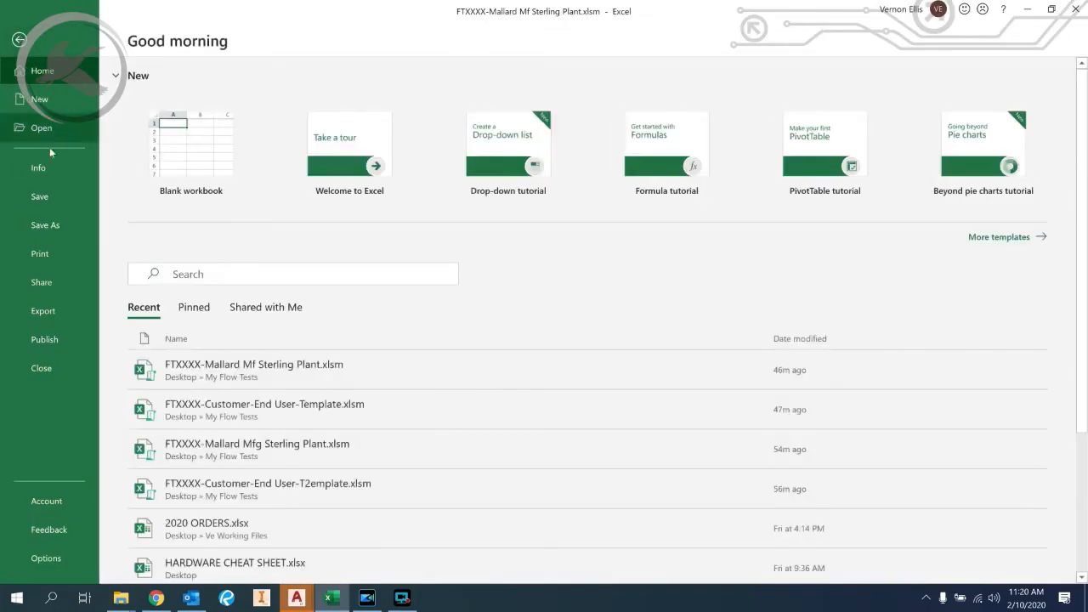
click(51, 283)
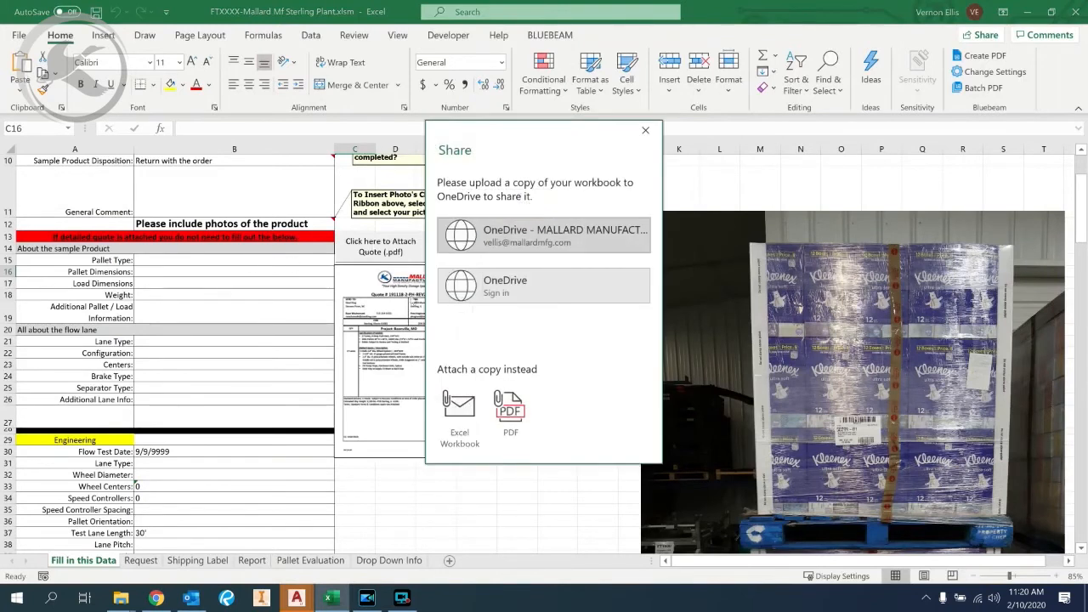
click(465, 414)
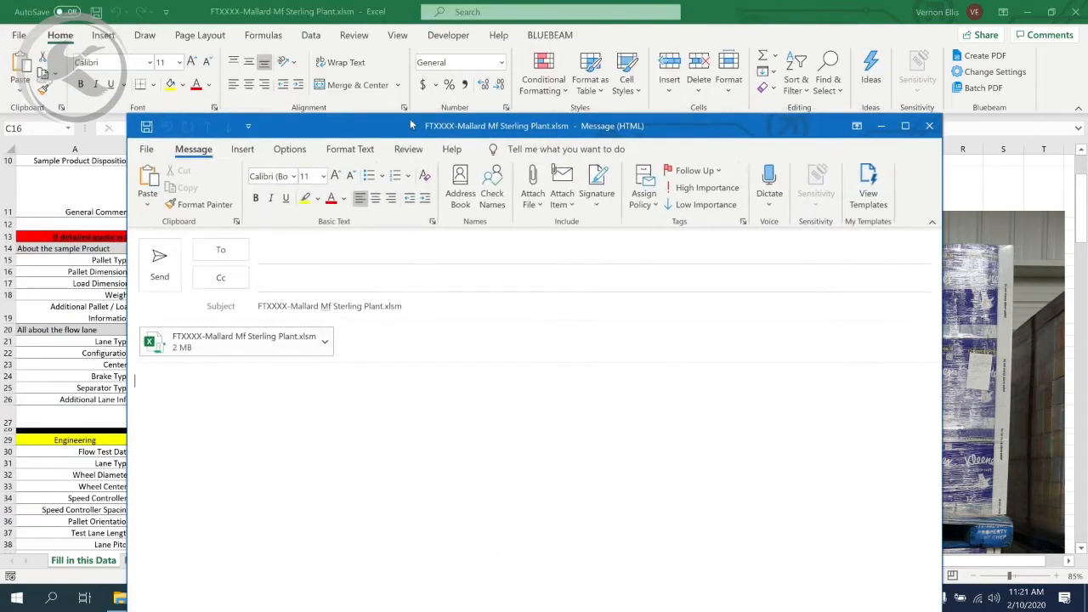
click(907, 122)
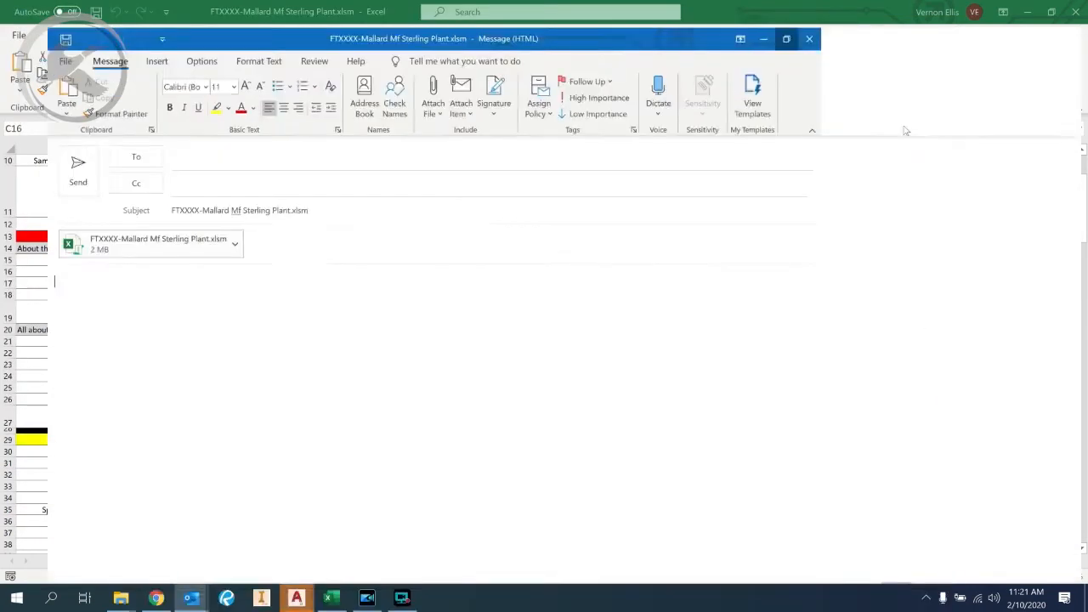
click(153, 136)
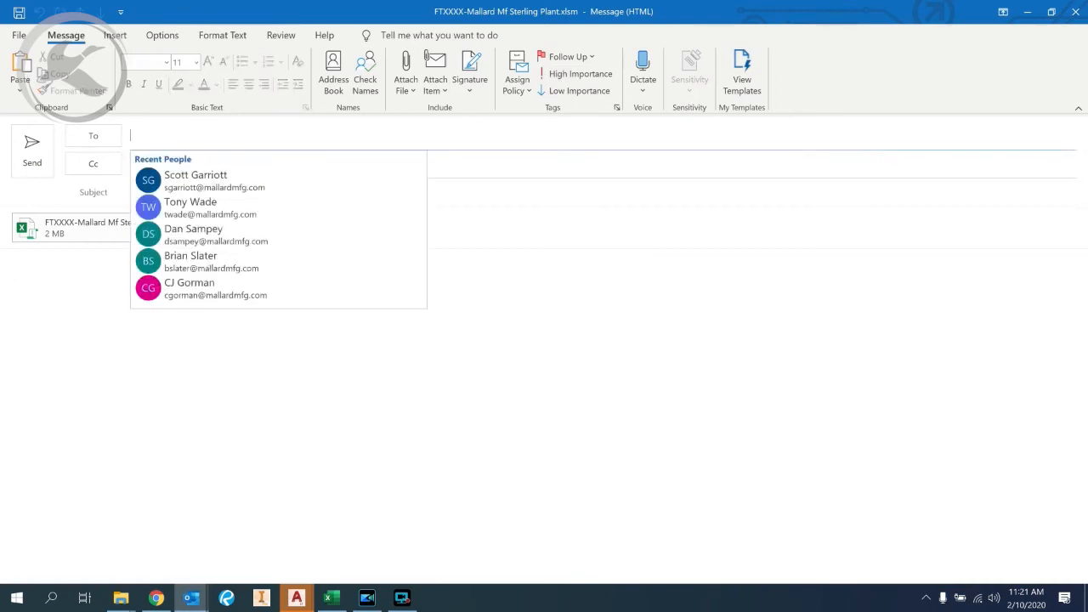
click(190, 207)
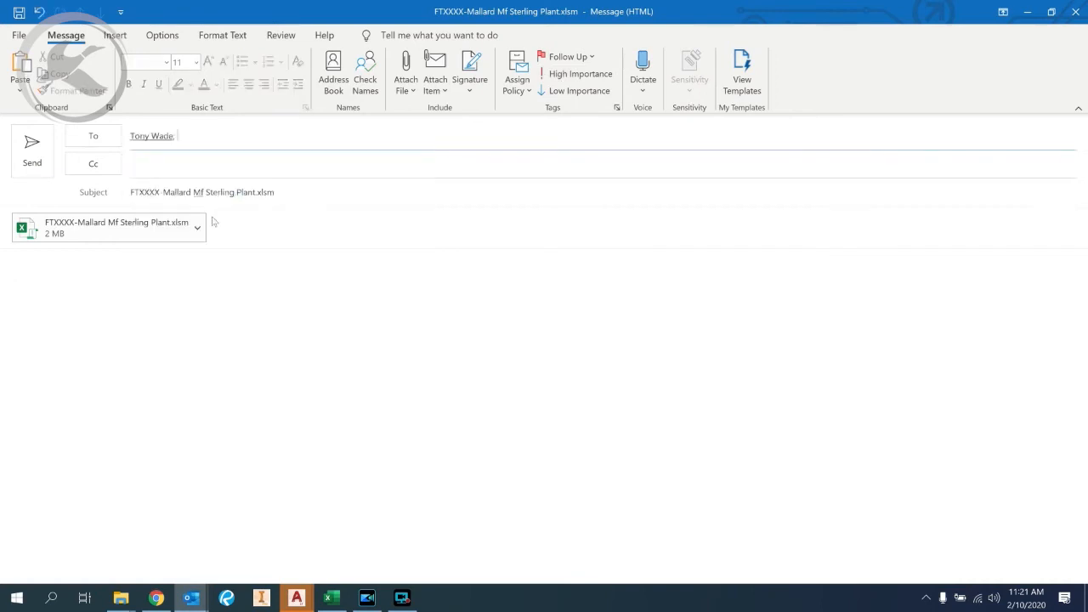
click(32, 151)
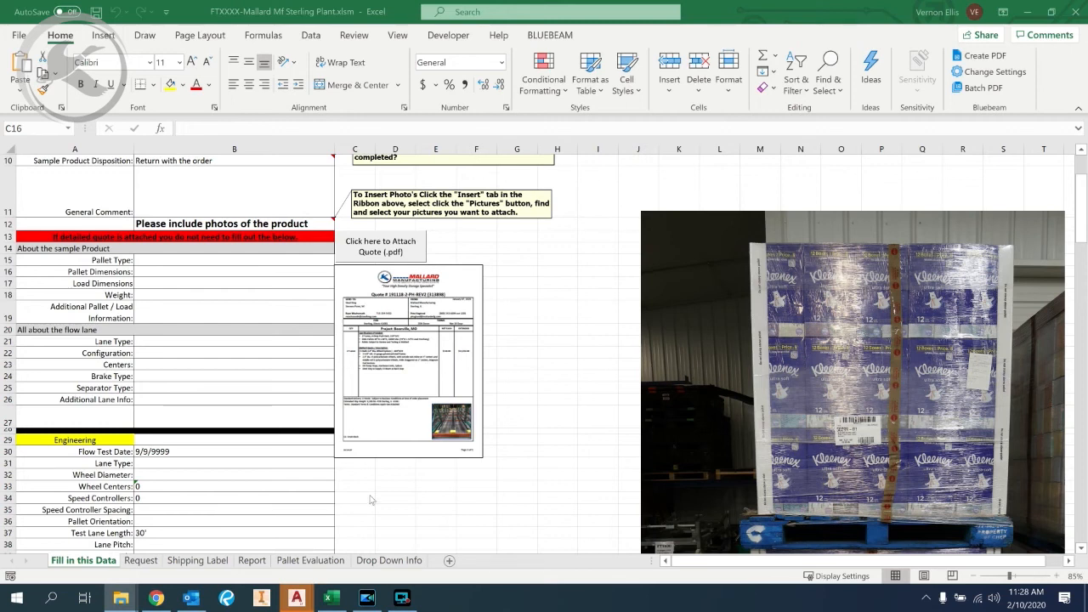
Show the Shipping Label sheet and start exporting it as a PDF/XPS document
click(217, 565)
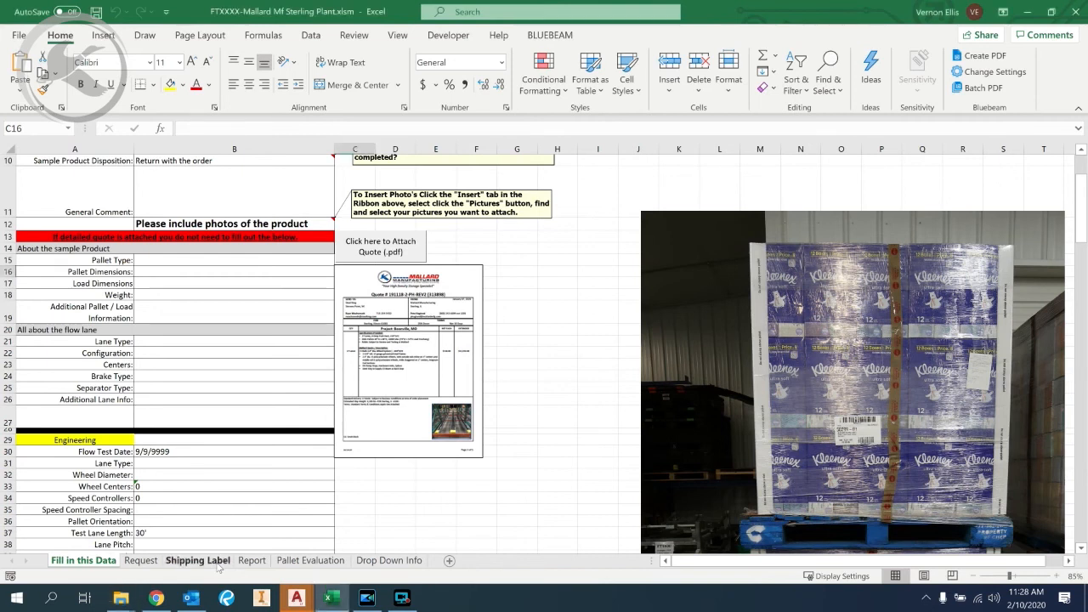
click(217, 564)
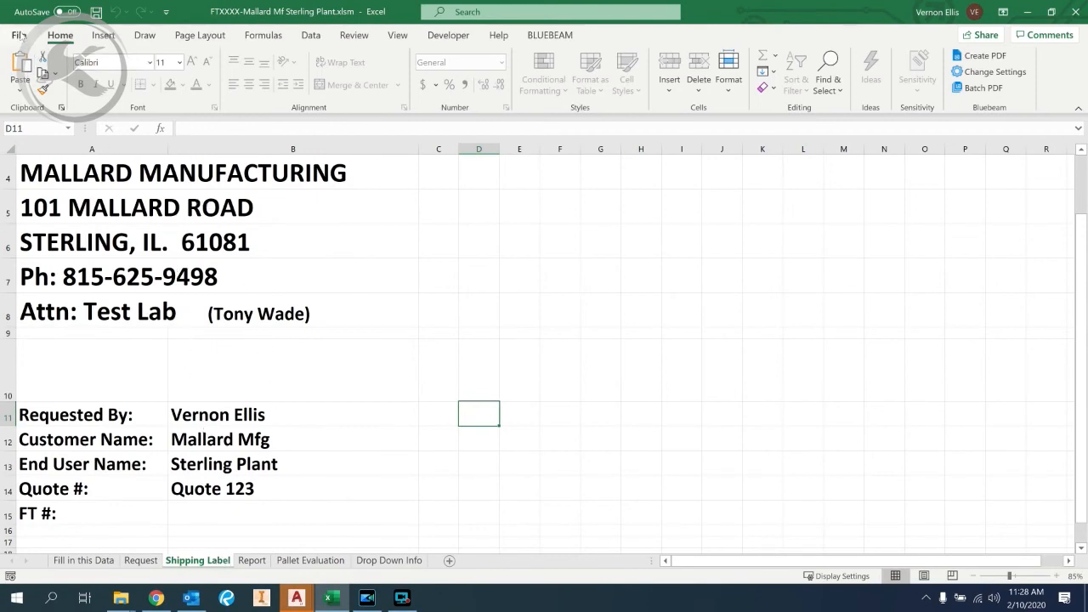
click(20, 36)
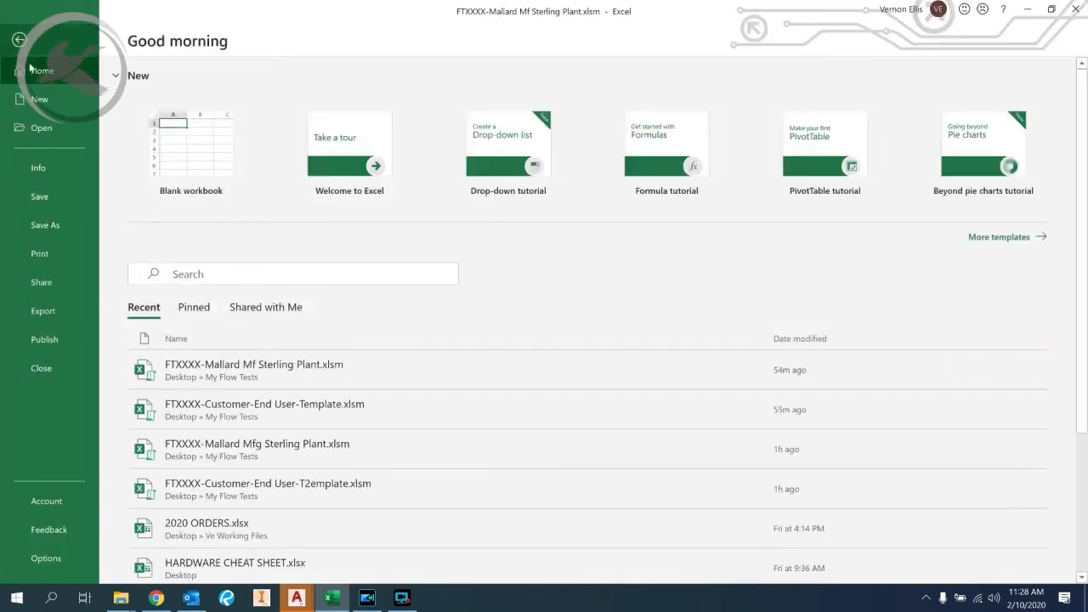
click(50, 312)
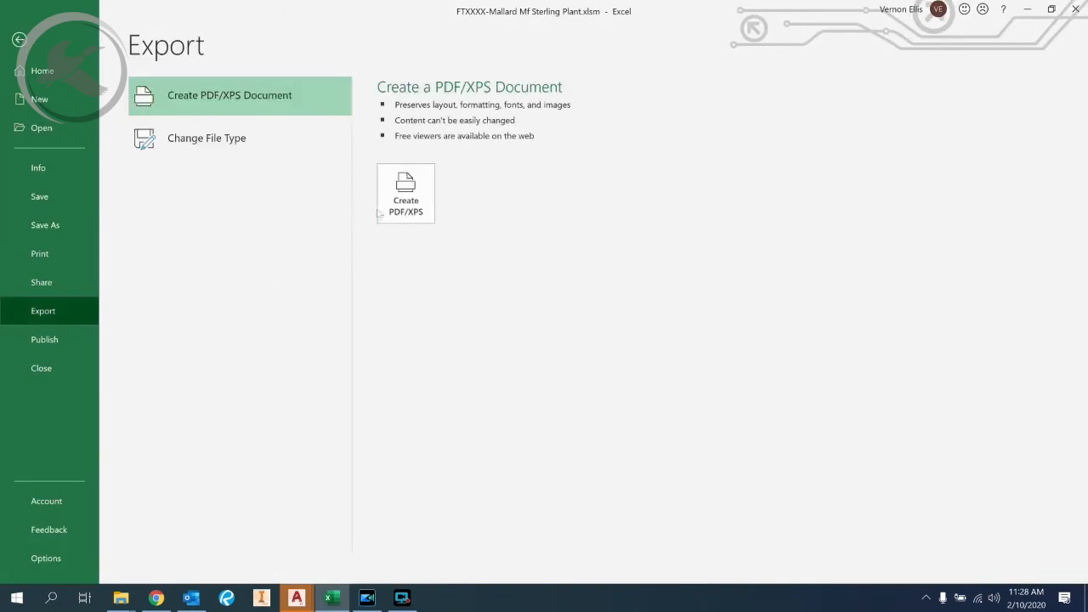
click(410, 194)
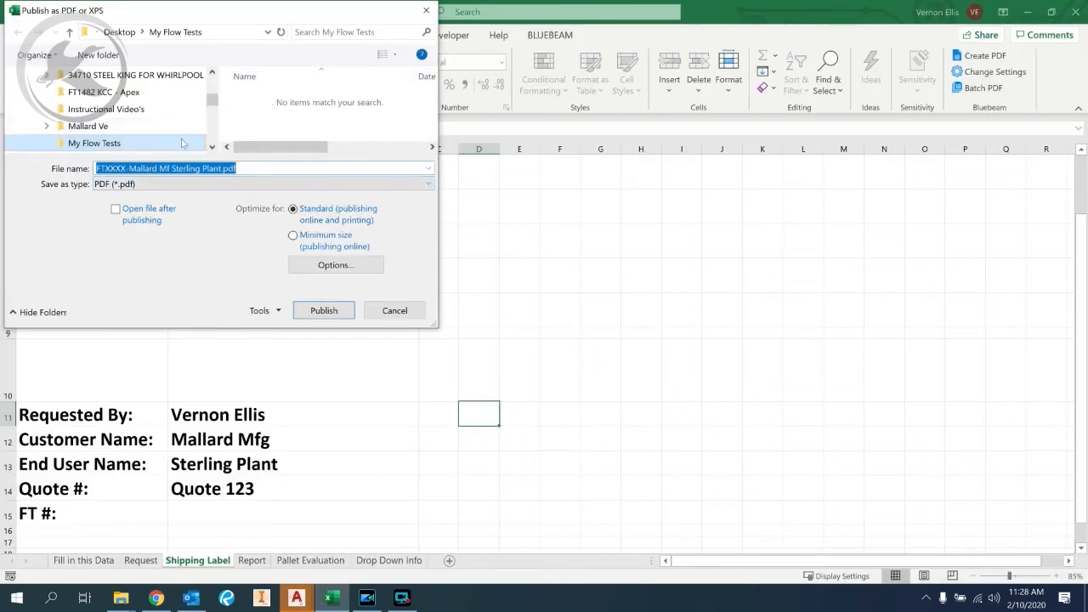
Publish the label to the My Flow Tests folder as "Shipping Label Mallard Mf Sterling Plant.pdf"
click(214, 108)
drag(214, 109, 214, 106)
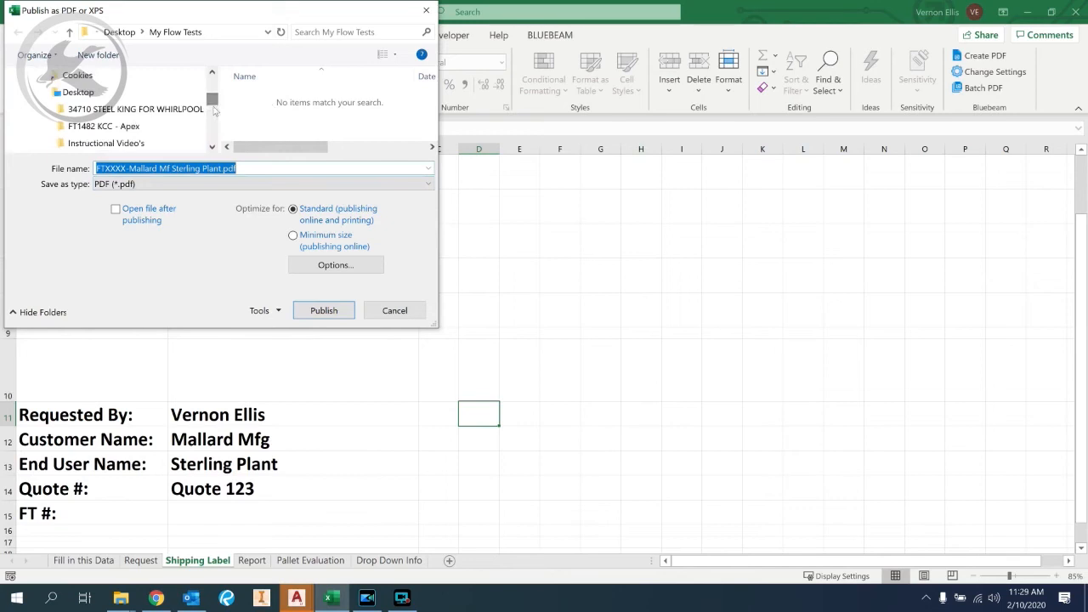
click(212, 146)
click(211, 146)
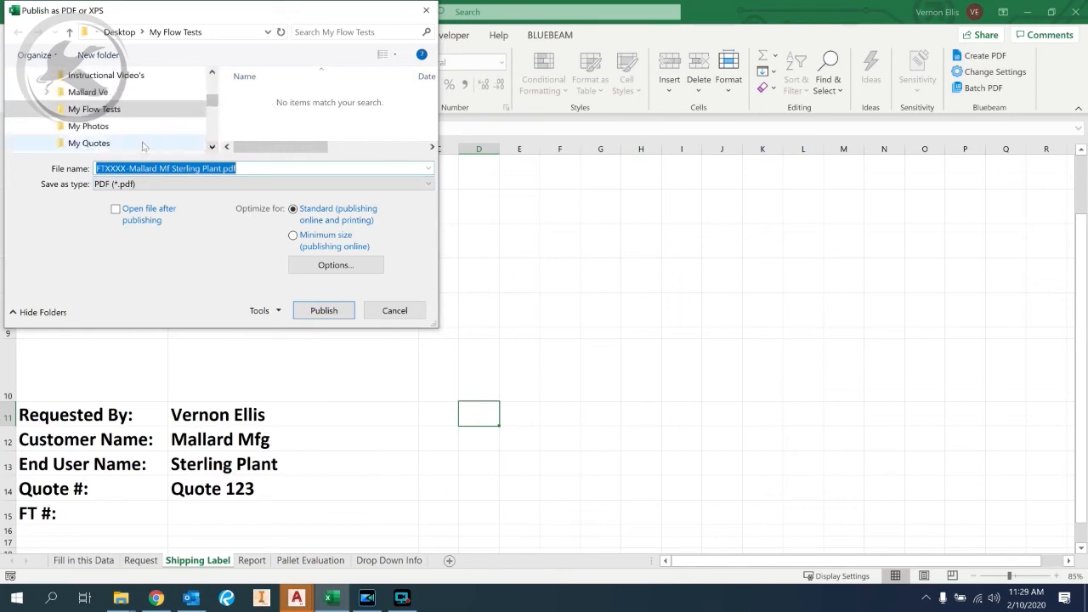
click(126, 113)
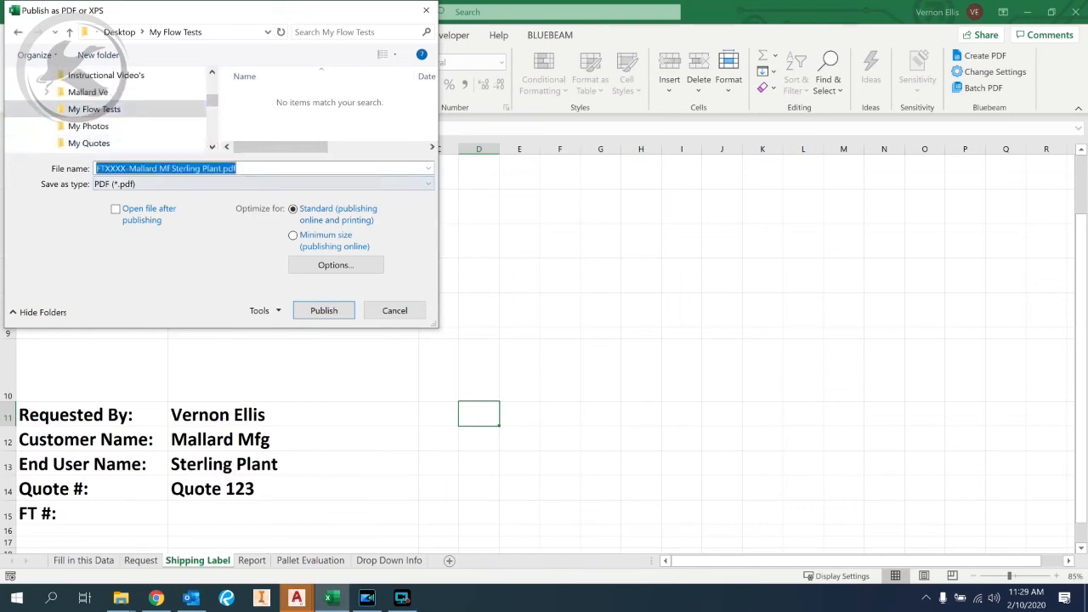
double_click(113, 168)
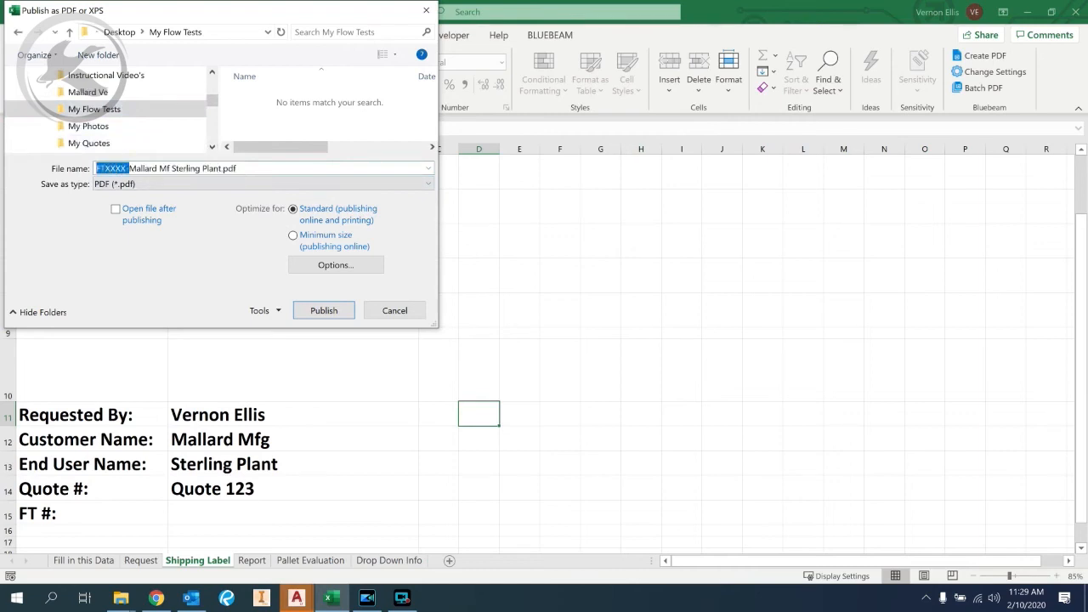
text(Shipping L)
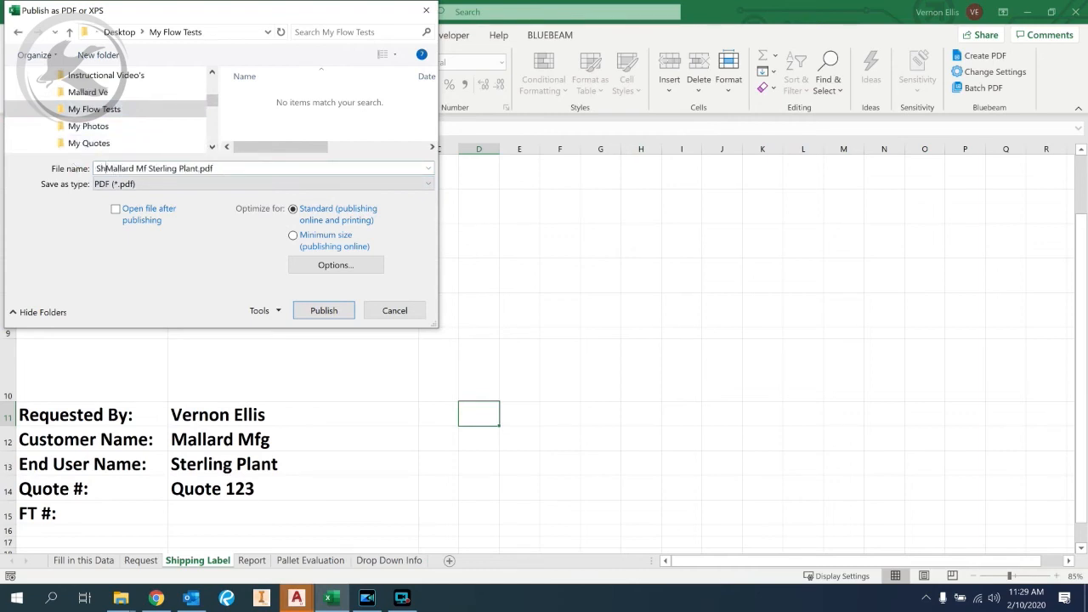
text(abel)
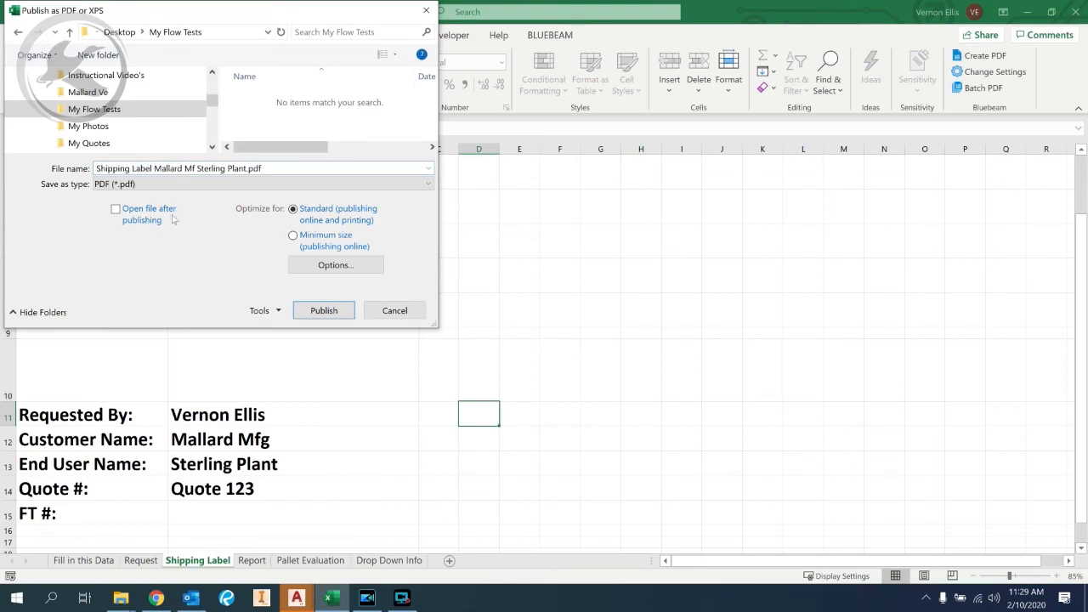
click(323, 310)
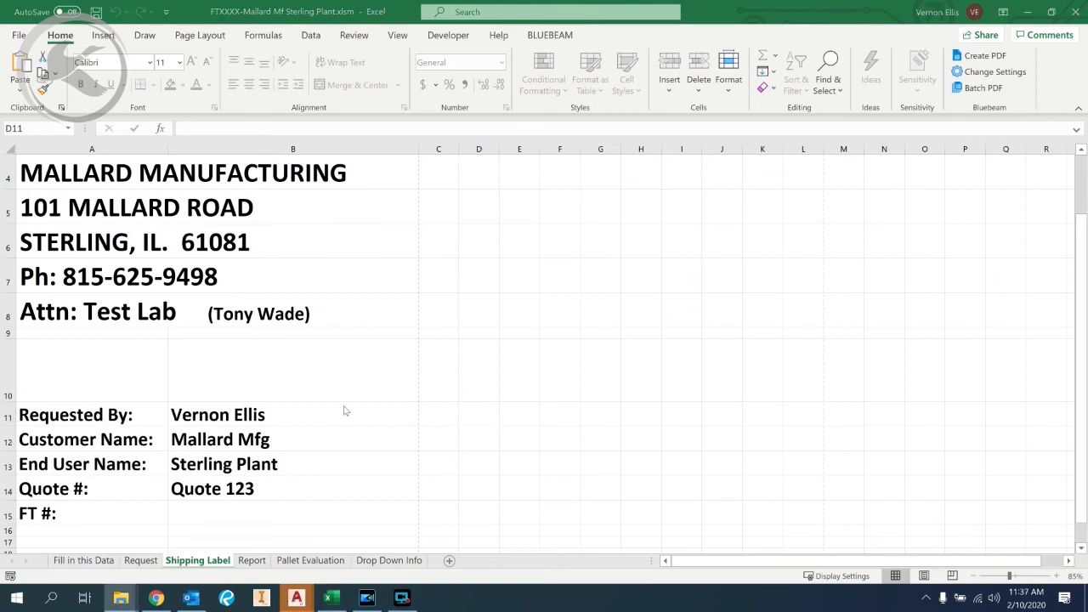
Create an Outlook message from the pinned template "Flow Test Request - XXXXX-XXXXX.oft"
right_click(192, 599)
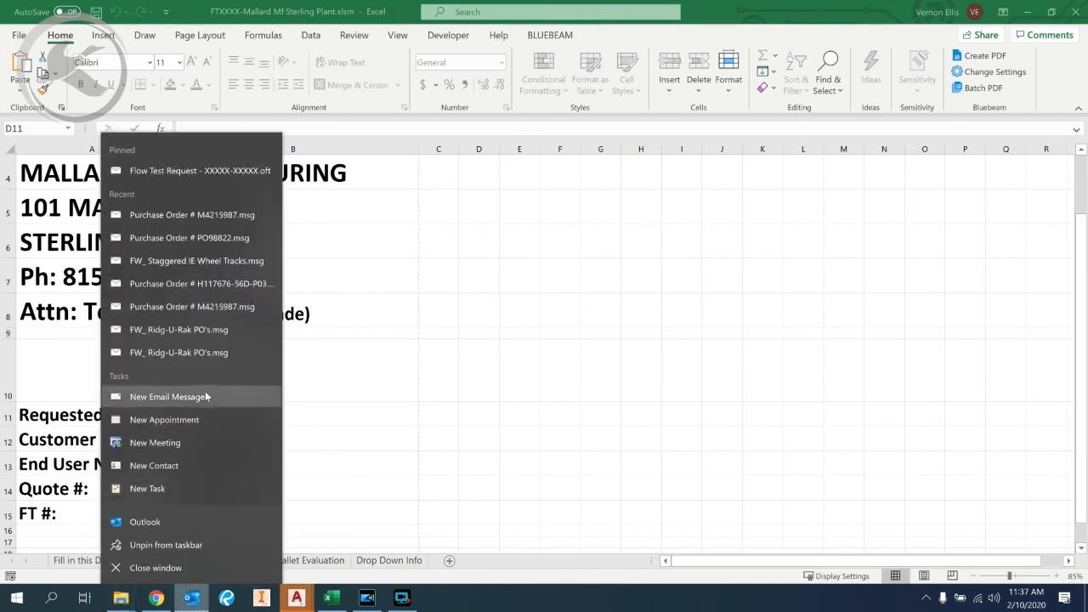
click(195, 174)
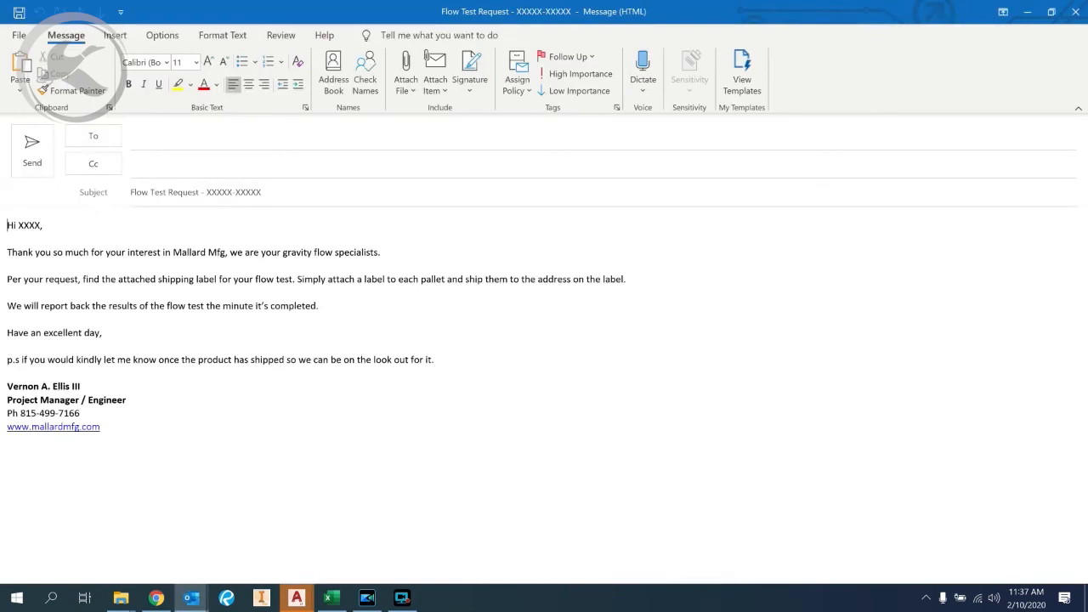
Replace the XXXXX-XXXXX placeholder in the message subject with "Mallad Mfg Sterling Plant"
drag(262, 193, 206, 193)
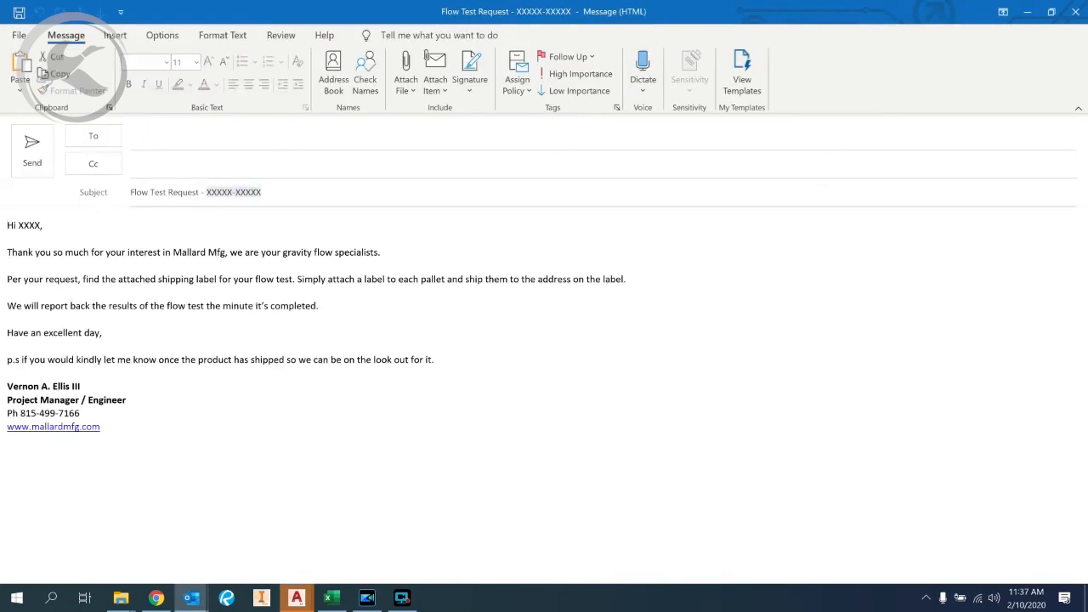
text(Mallad )
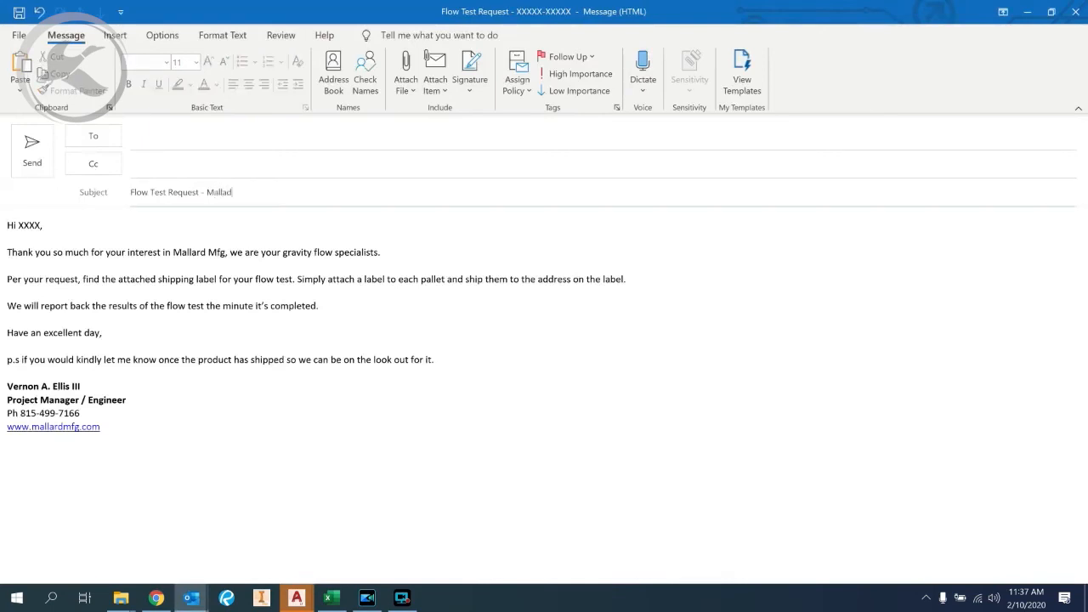
text(Mfg Sterling Plant)
Replace the XXXX placeholder in the message greeting with the customer's first name
click(31, 225)
key(BackSpace)
key(BackSpace)
key(BackSpace)
key(BackSpace)
key(BackSpace)
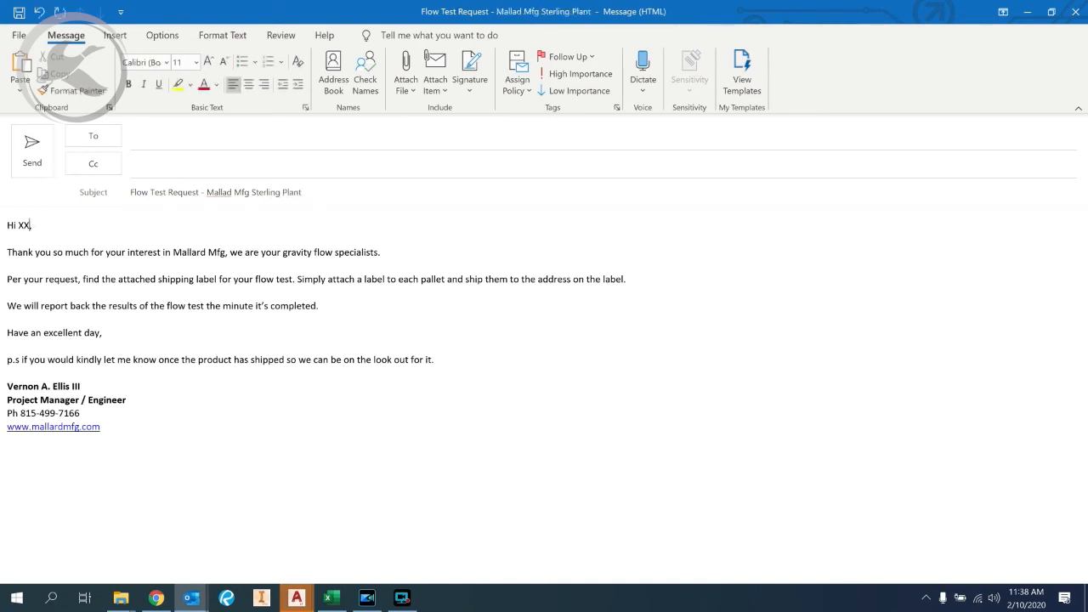
text(Vernon)
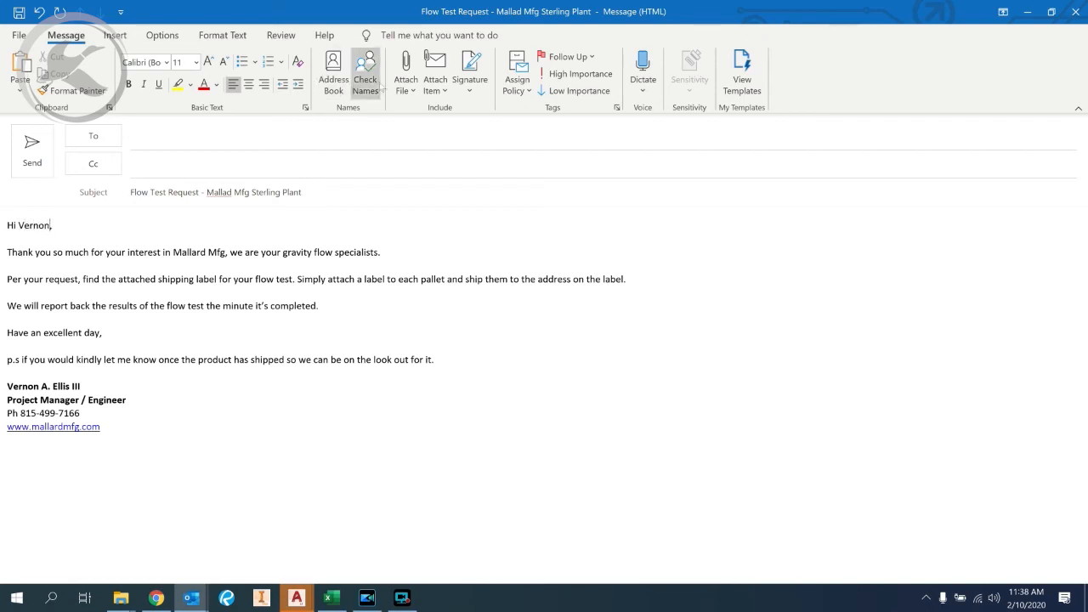
Attach "Shipping Label Mallard Mf Sterling Plant.pdf" from the My Flow Tests folder on the Desktop to the message
click(408, 73)
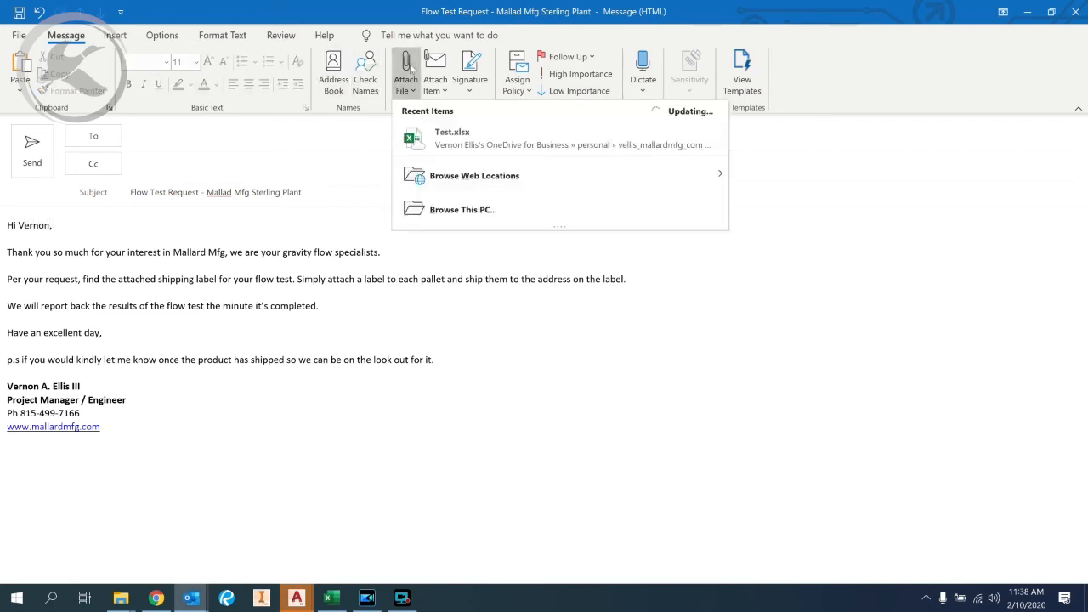
click(453, 210)
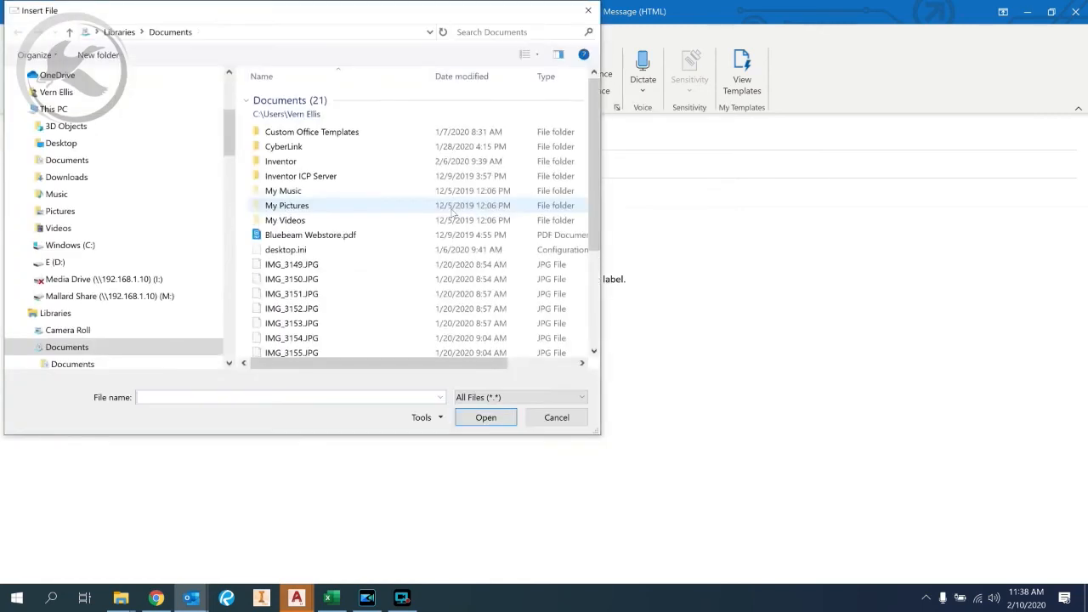
click(86, 146)
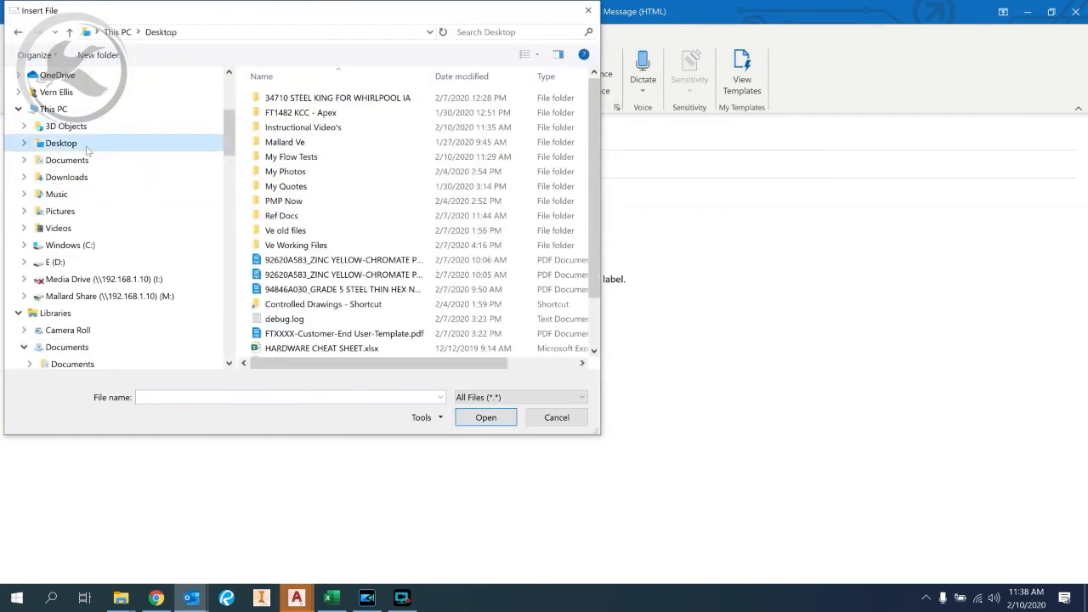
double_click(291, 160)
click(298, 144)
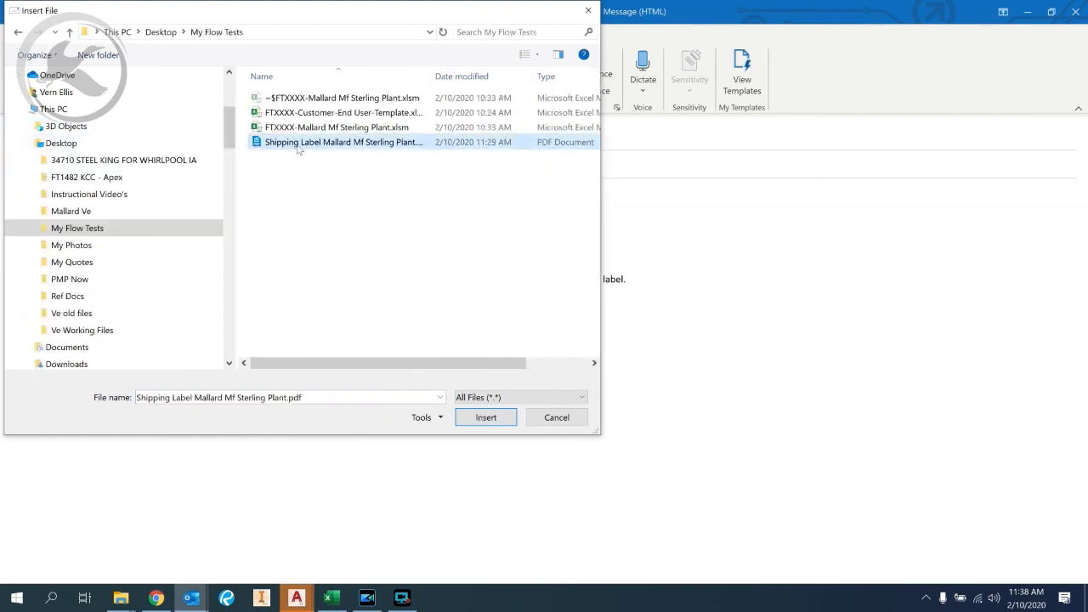
click(486, 418)
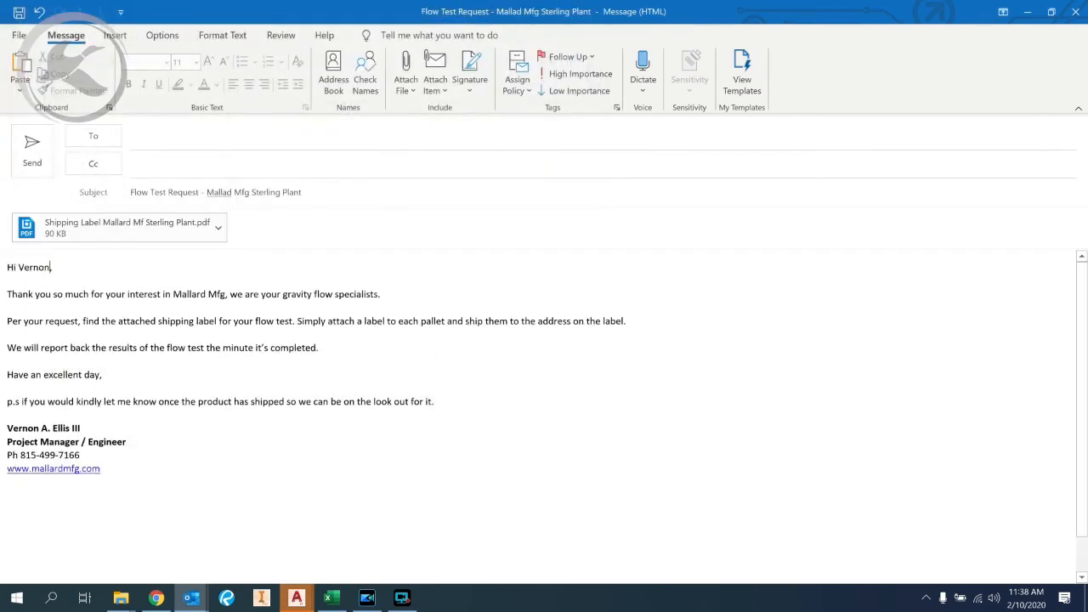
Address the shipping label message to the customer contact from the recent people suggestions and send it
text(Vernon)
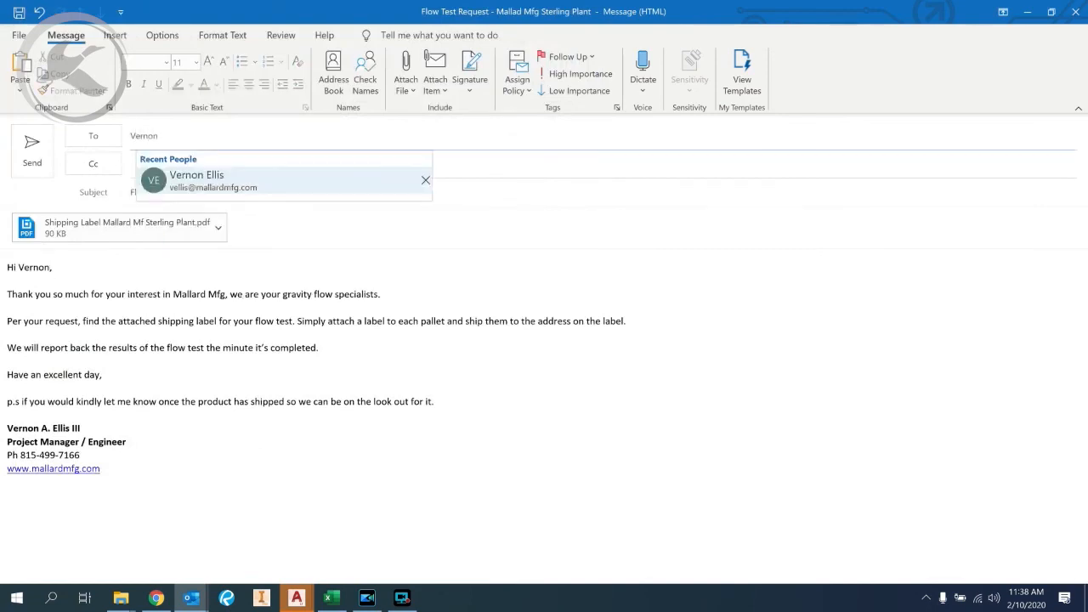
click(194, 180)
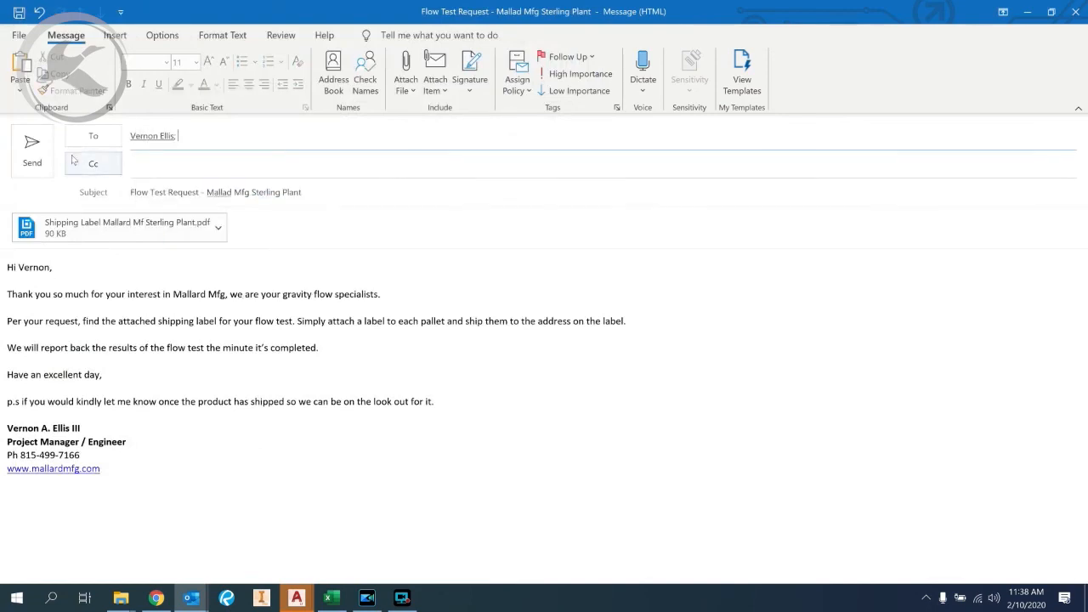
click(37, 152)
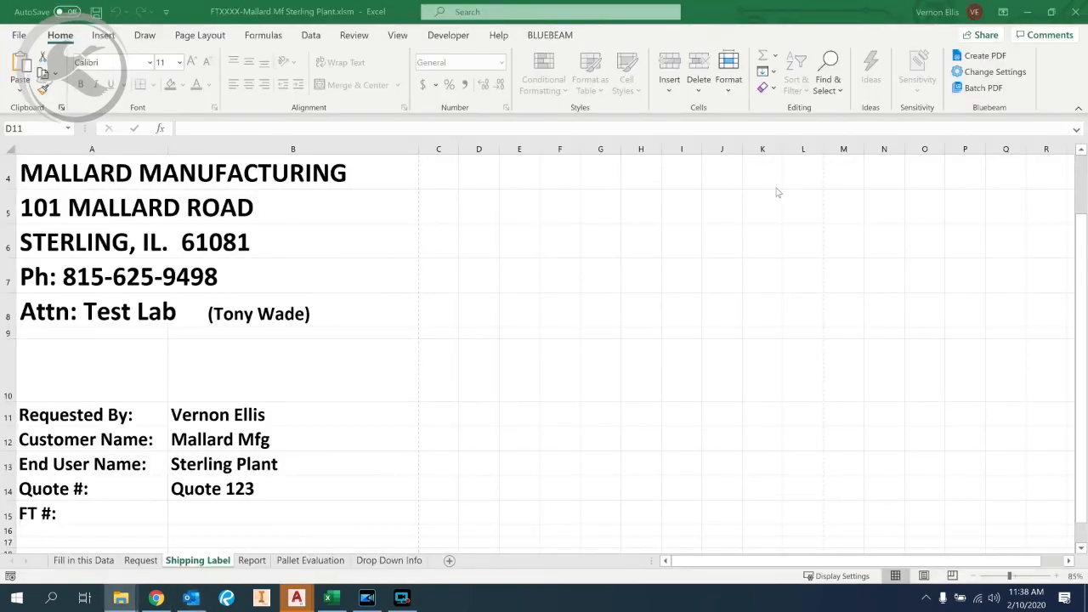
Close the workbook "FTXXXX-Mallard Mf Sterling Plant.xlsm" and save its changes
click(1077, 13)
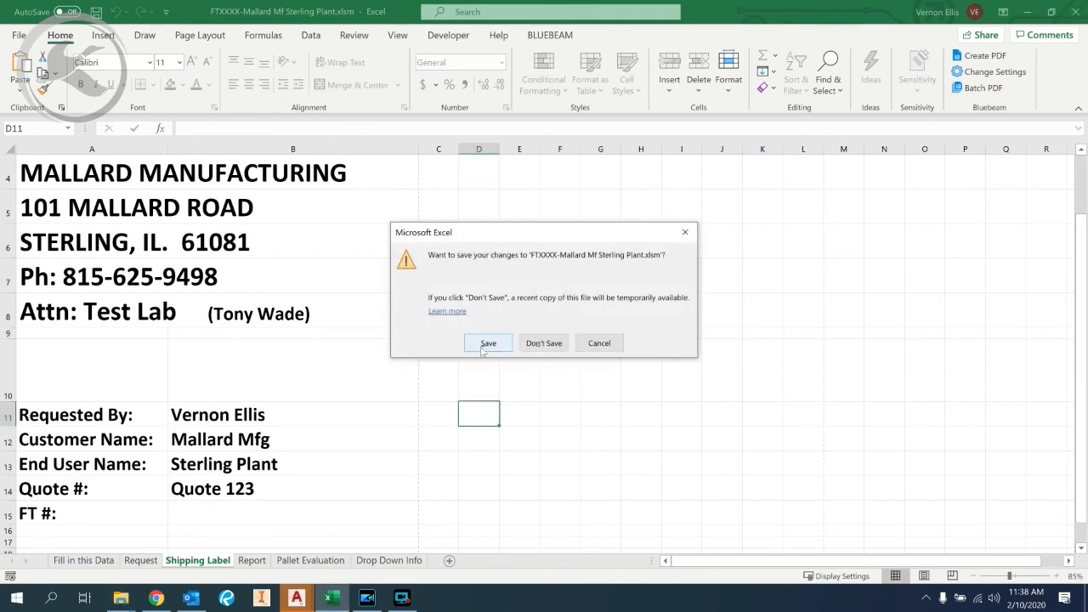
click(483, 349)
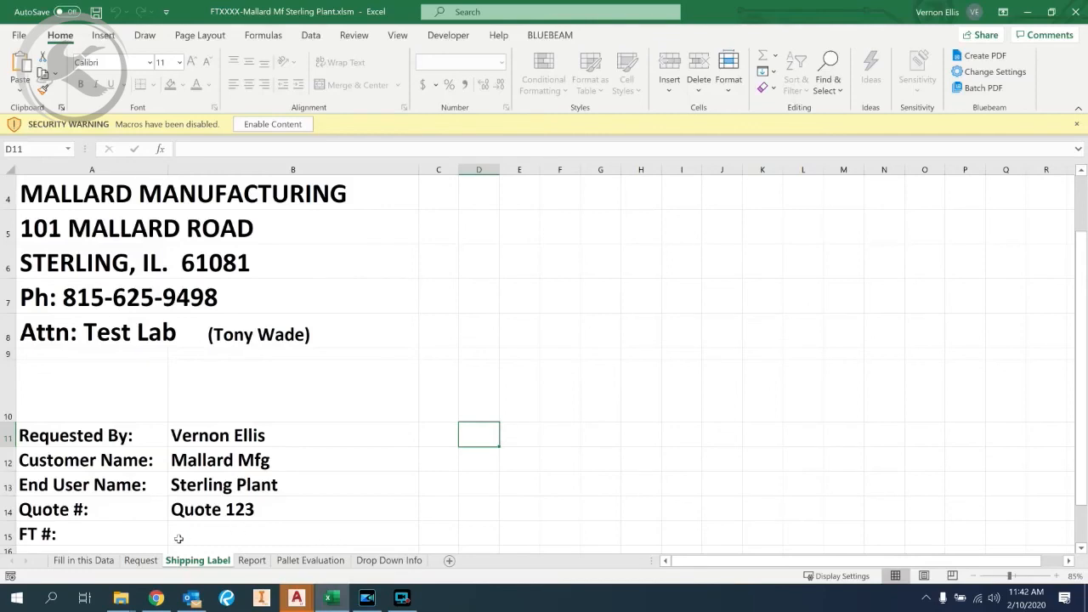
Review the sample product cells B15 to B19 and the flow lane cells B21 to B27 on the Fill in this Data sheet
click(96, 565)
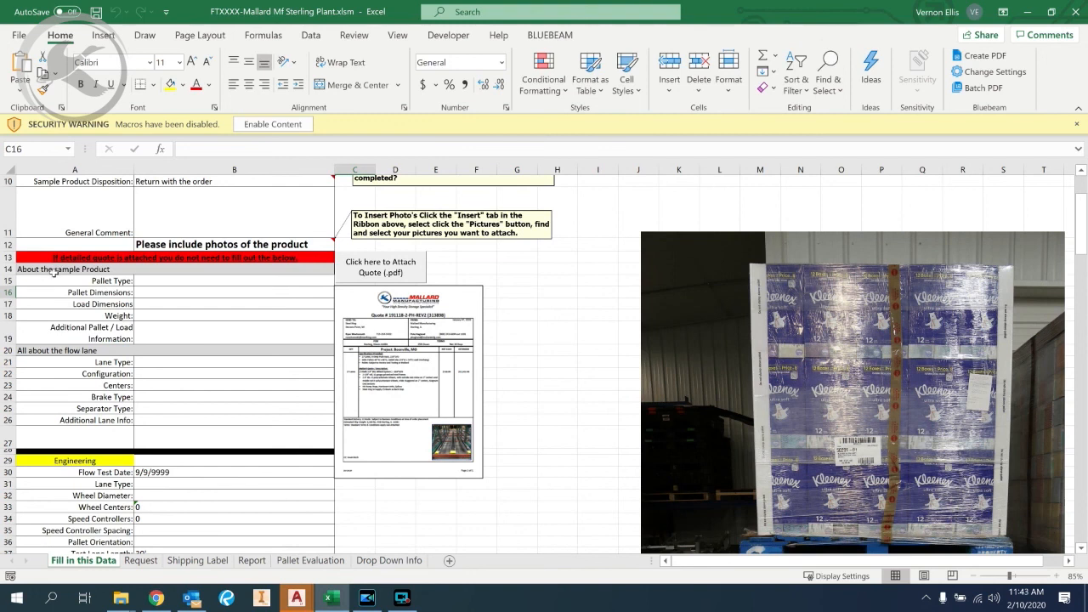
drag(140, 281, 142, 332)
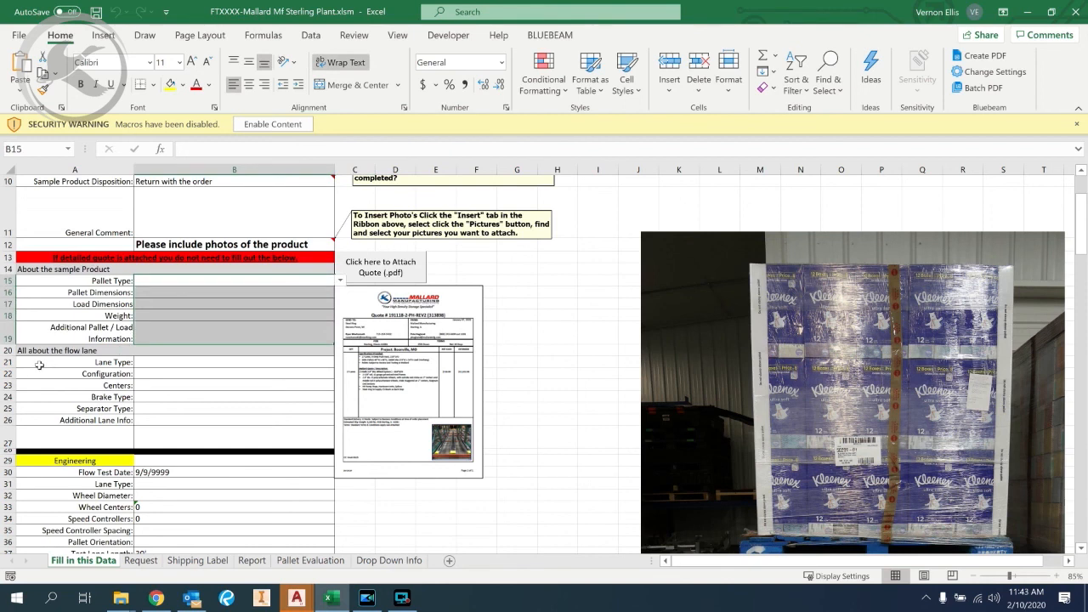
click(160, 364)
drag(160, 364, 158, 437)
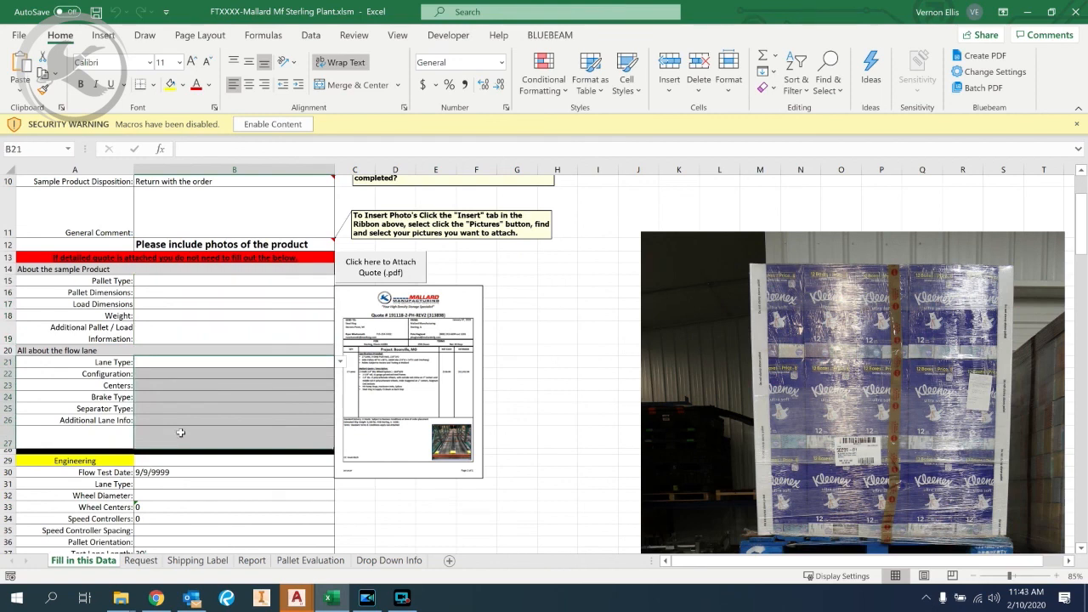